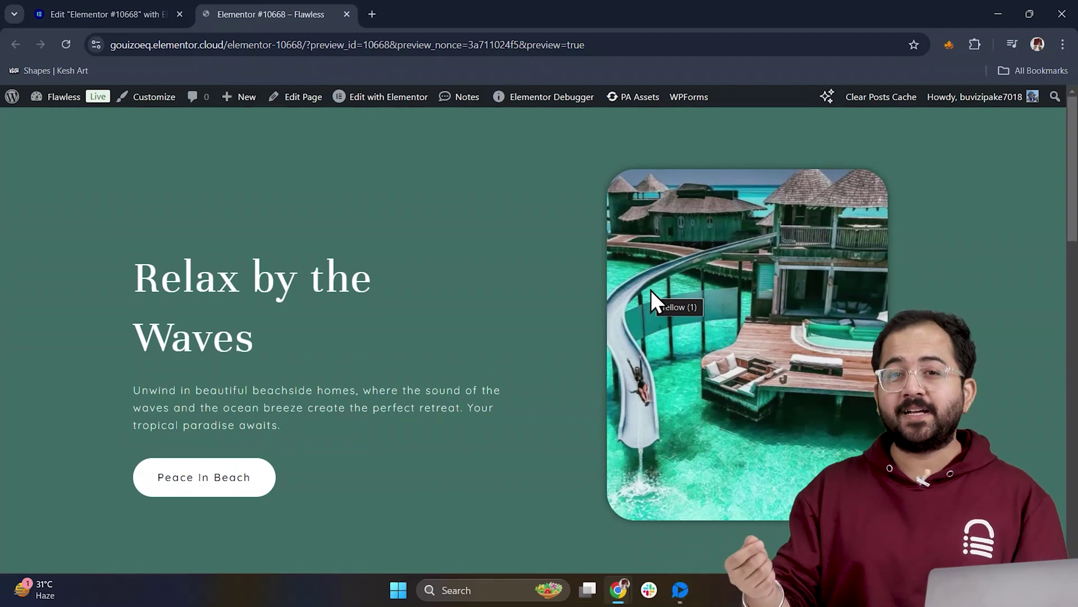
# Add a new single-column container section to the page
pyautogui.scroll(-5, 651, 289)
pyautogui.scroll(-6, 653, 293)
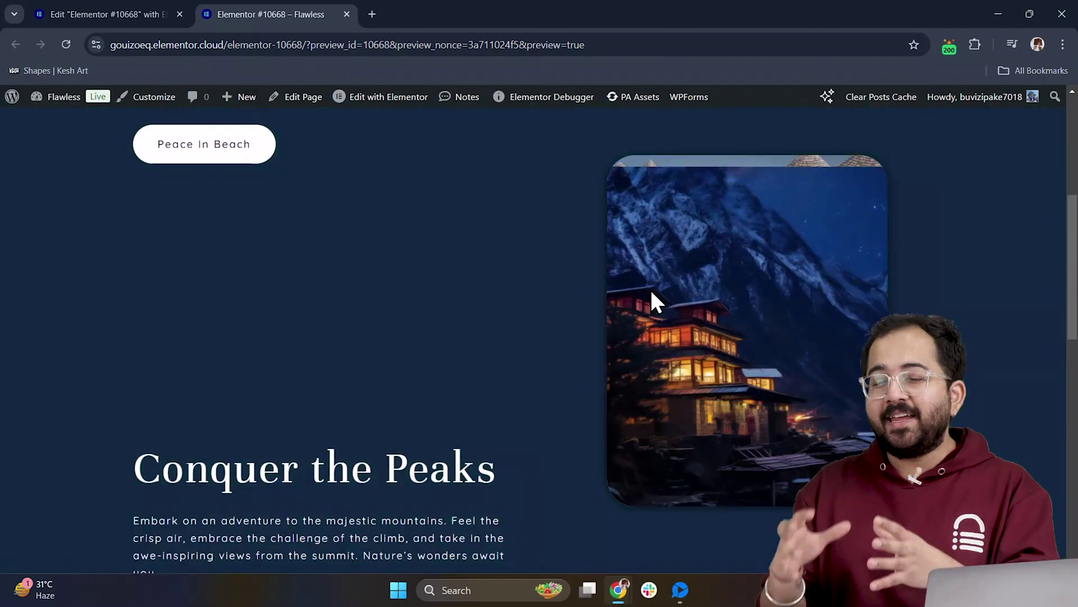
pyautogui.scroll(-8, 651, 292)
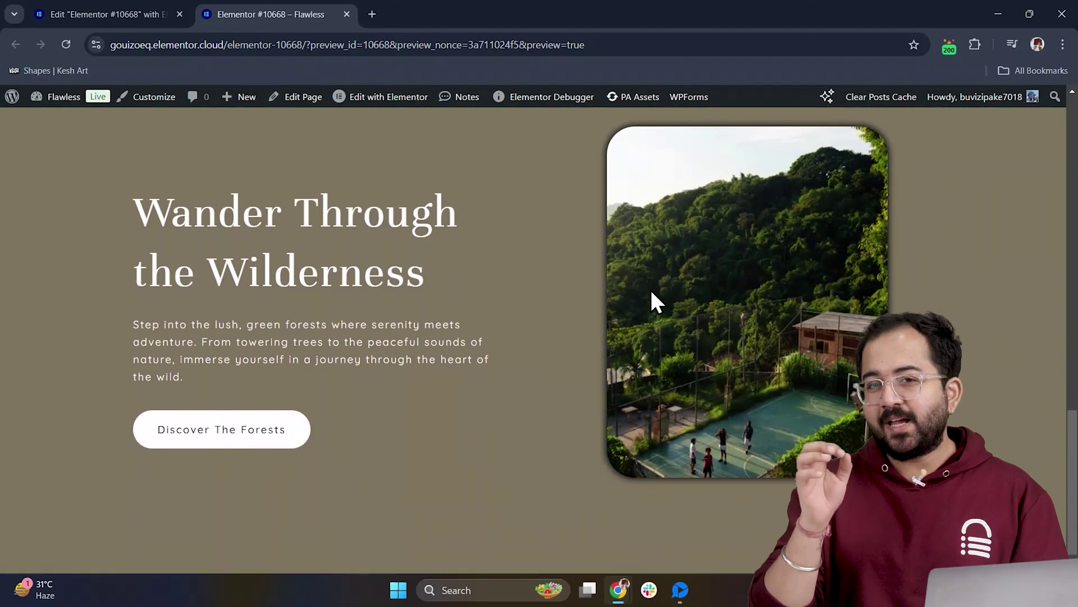
pyautogui.scroll(2, 651, 295)
pyautogui.scroll(6, 651, 291)
pyautogui.scroll(5, 651, 291)
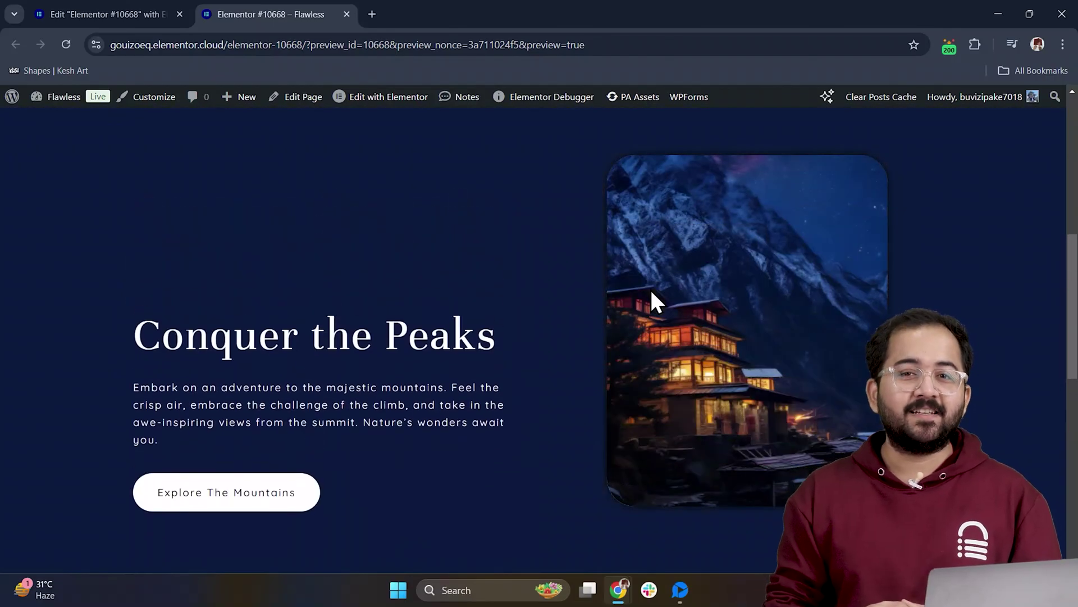
pyautogui.scroll(4, 652, 290)
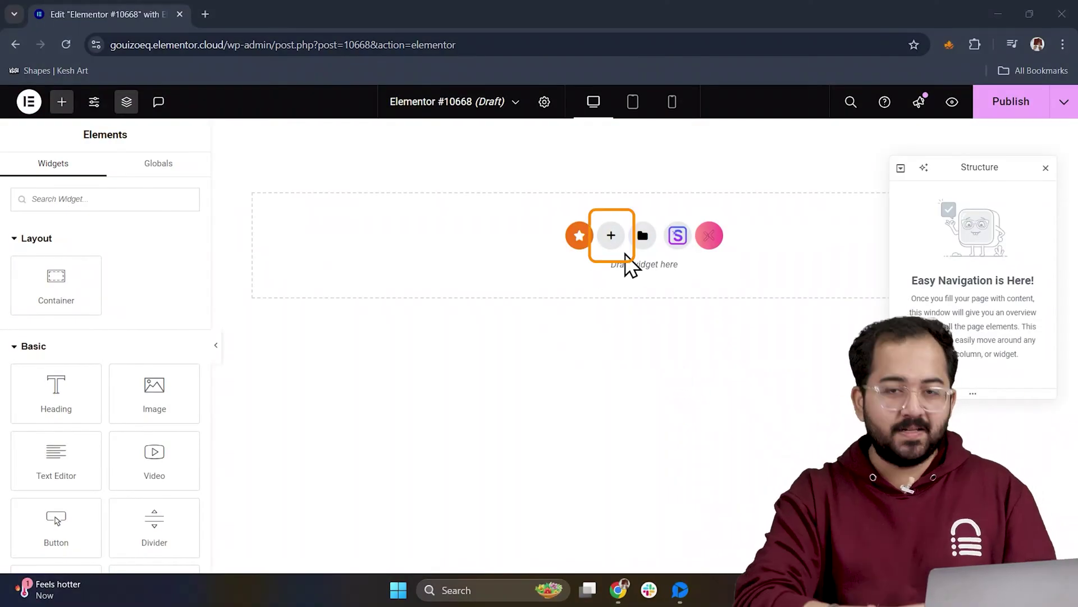
pyautogui.click(609, 252)
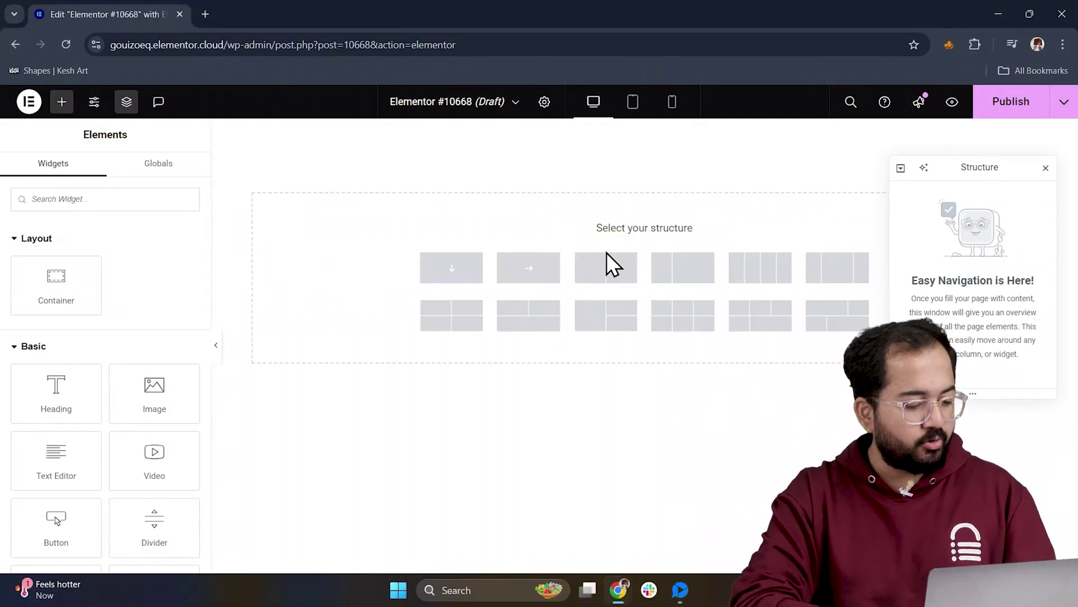
pyautogui.click(467, 279)
# Make the container Full Width and set its padding to 0 on all sides
pyautogui.click(175, 265)
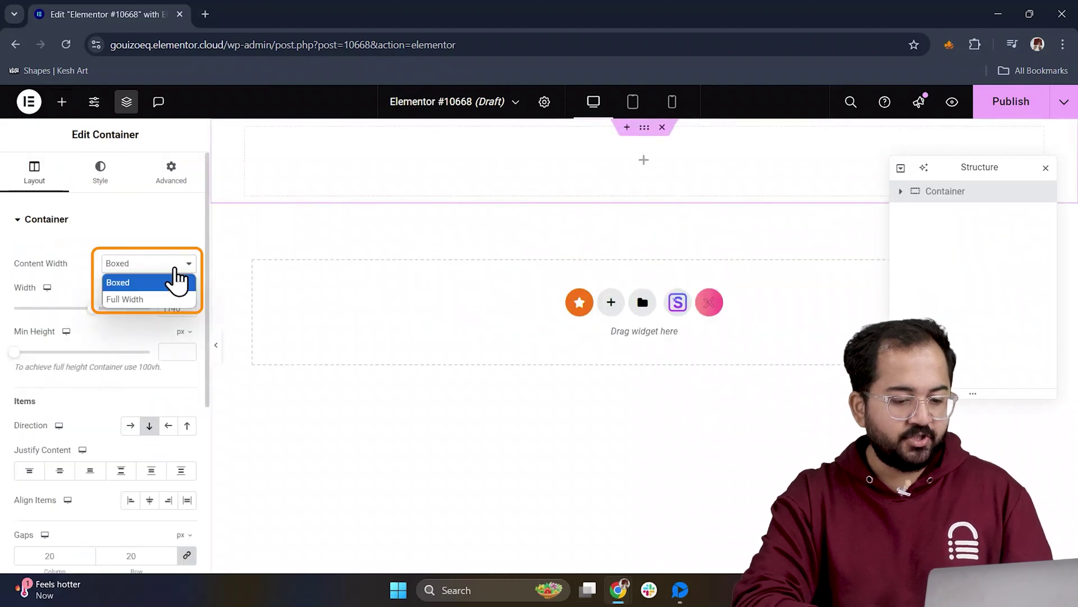
pyautogui.click(175, 299)
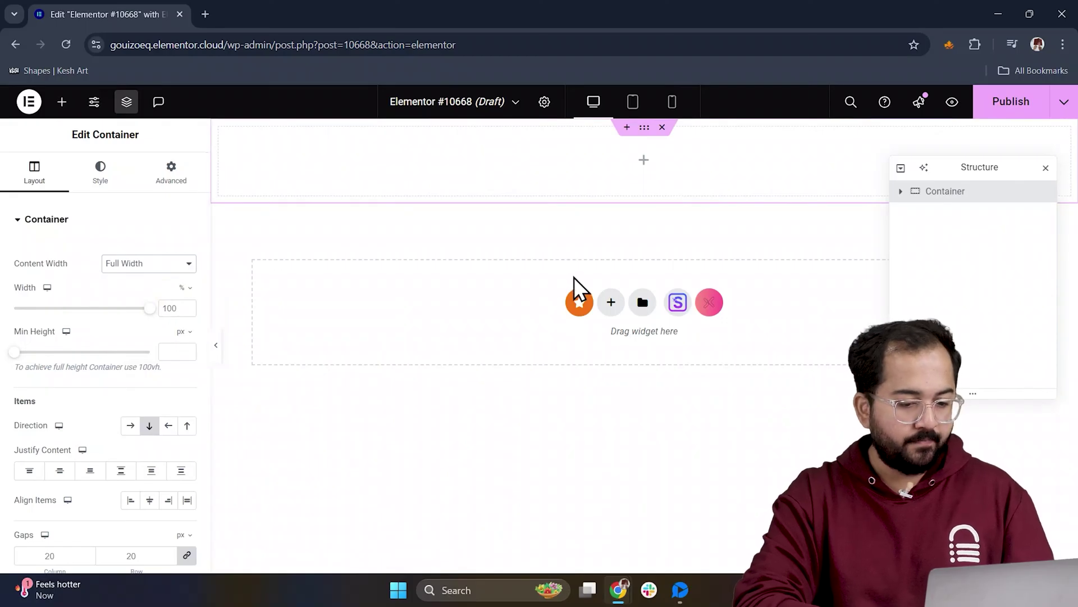
pyautogui.click(163, 185)
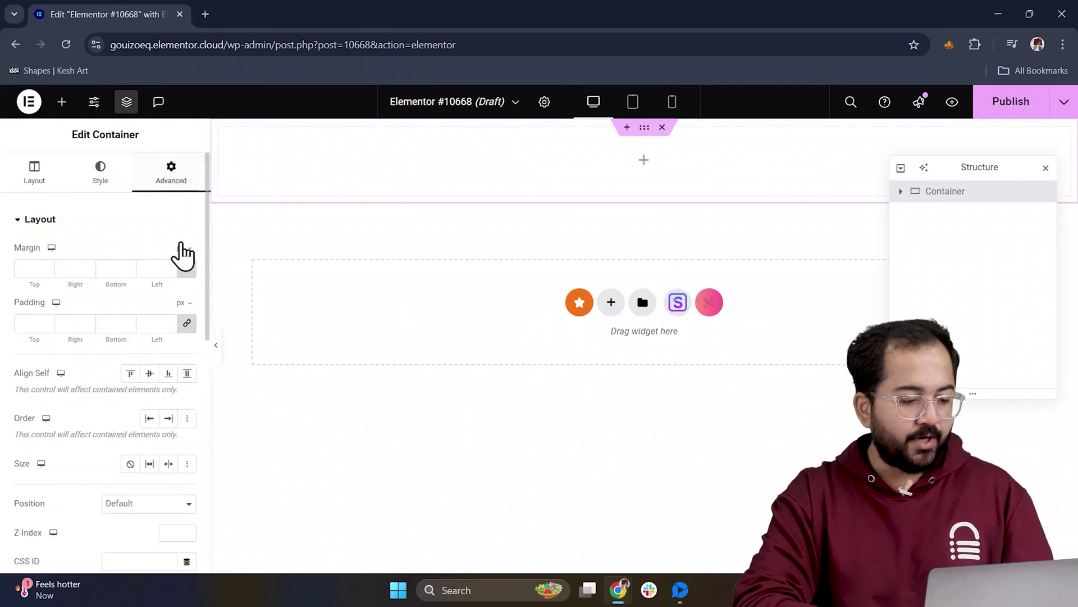
pyautogui.click(187, 324)
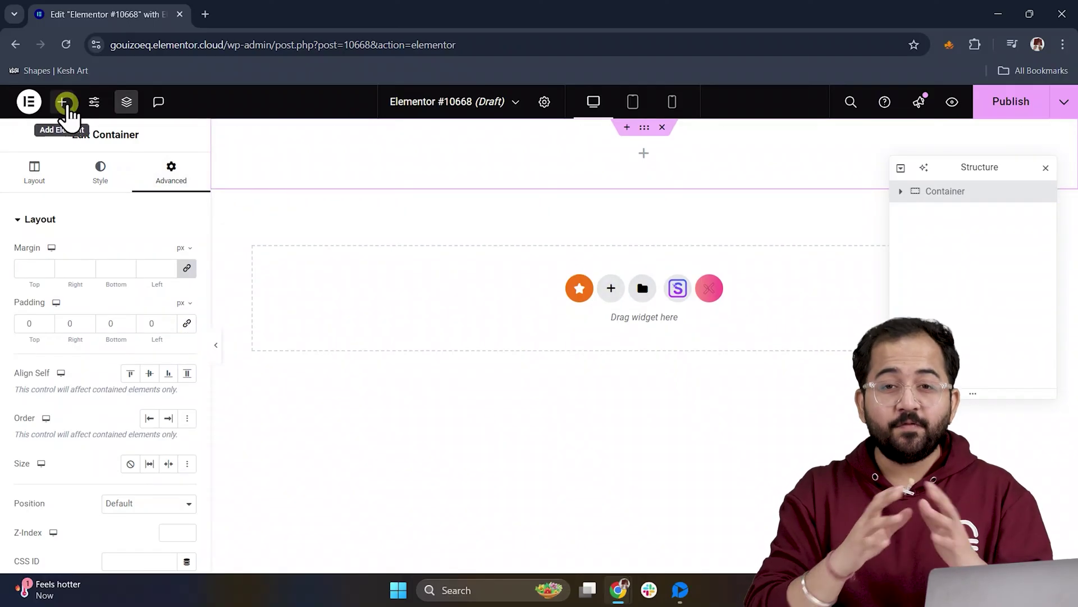
# Drop an inner container into the section, 1200 px wide with Row direction
pyautogui.click(63, 103)
pyautogui.moveTo(62, 279); pyautogui.dragTo(378, 168)
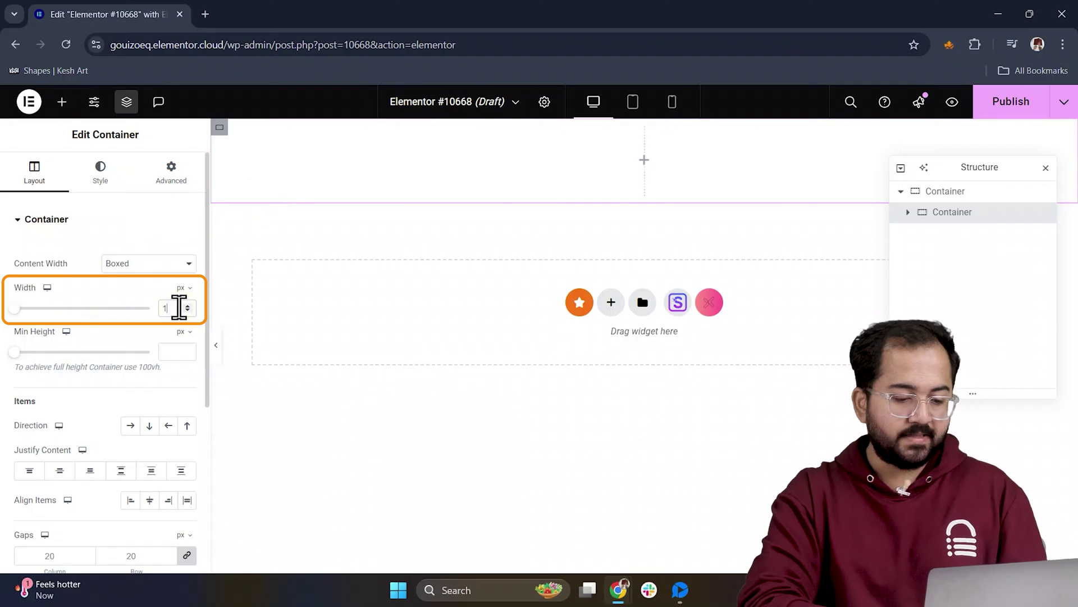
pyautogui.doubleClick(179, 307)
pyautogui.write('1200')
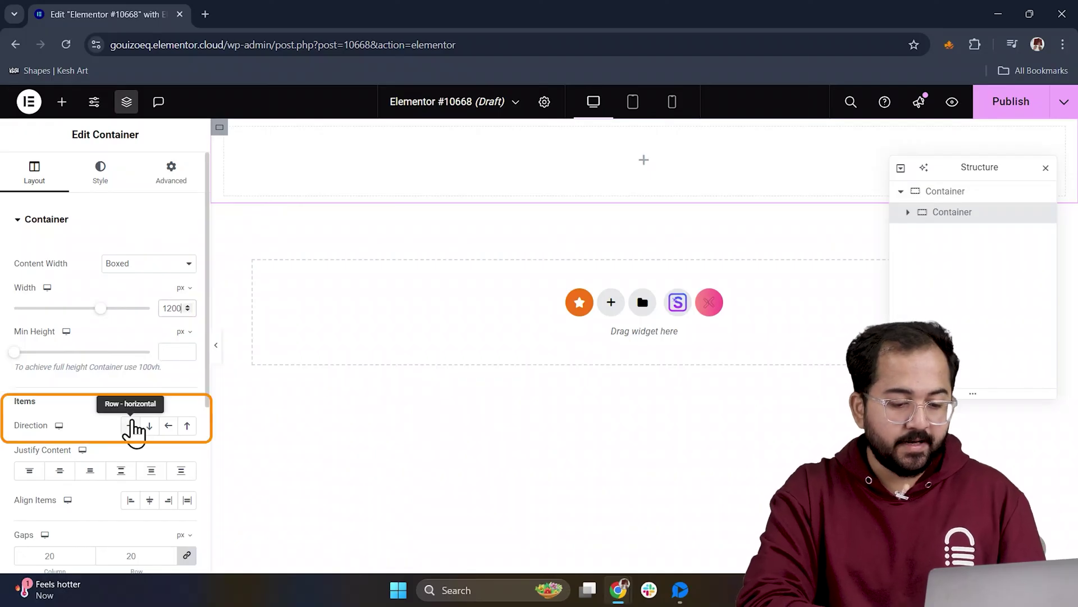
pyautogui.click(133, 419)
pyautogui.click(133, 425)
# Give the inner container a #3F6C64 background colour and the CSS class 'gallery'
pyautogui.click(103, 182)
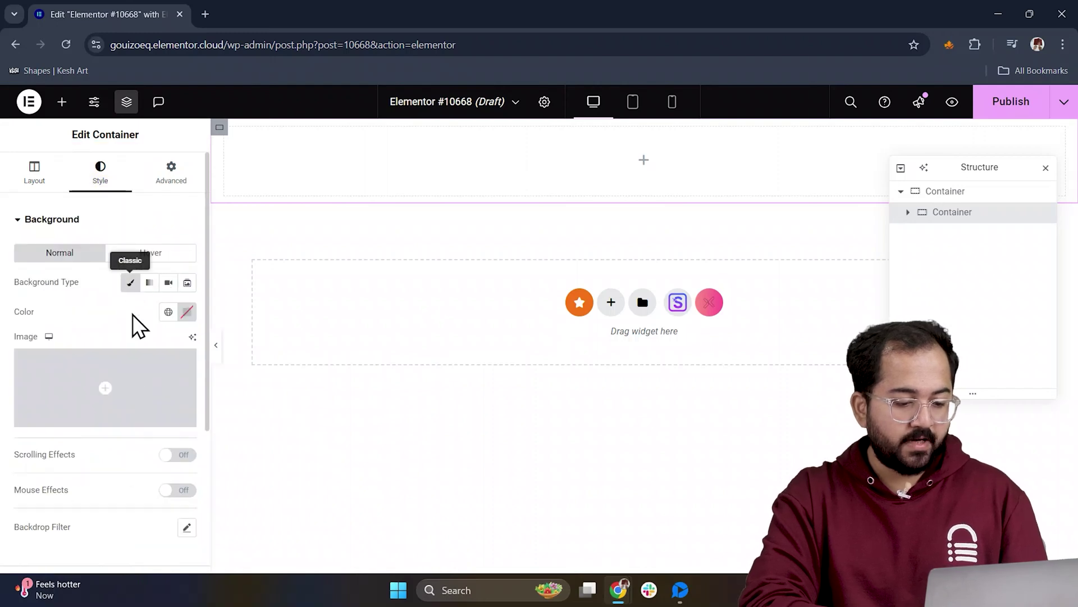
pyautogui.click(187, 311)
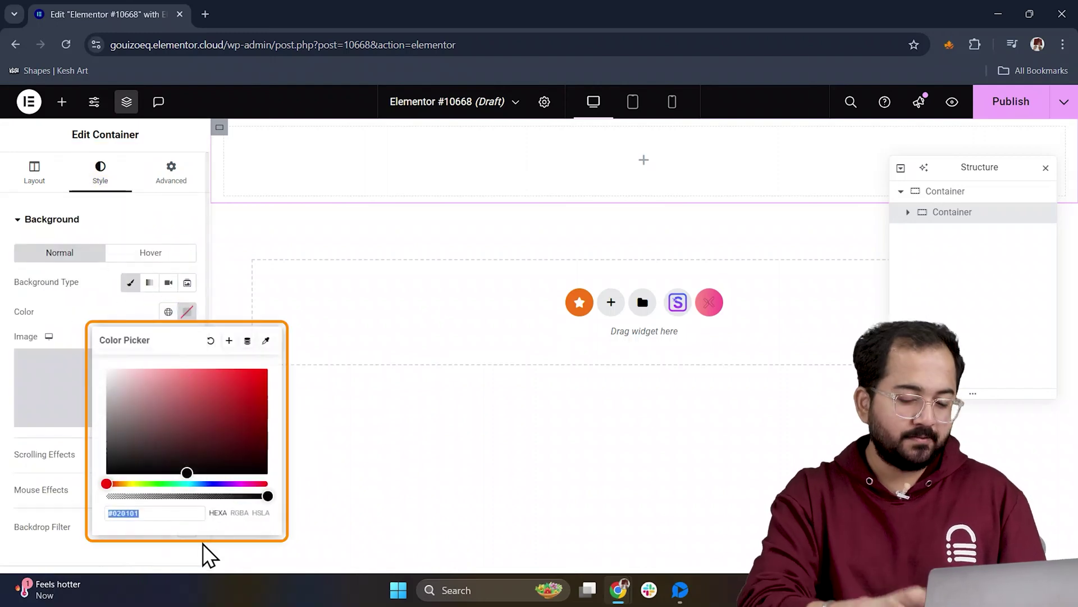
pyautogui.write('#3F6C64')
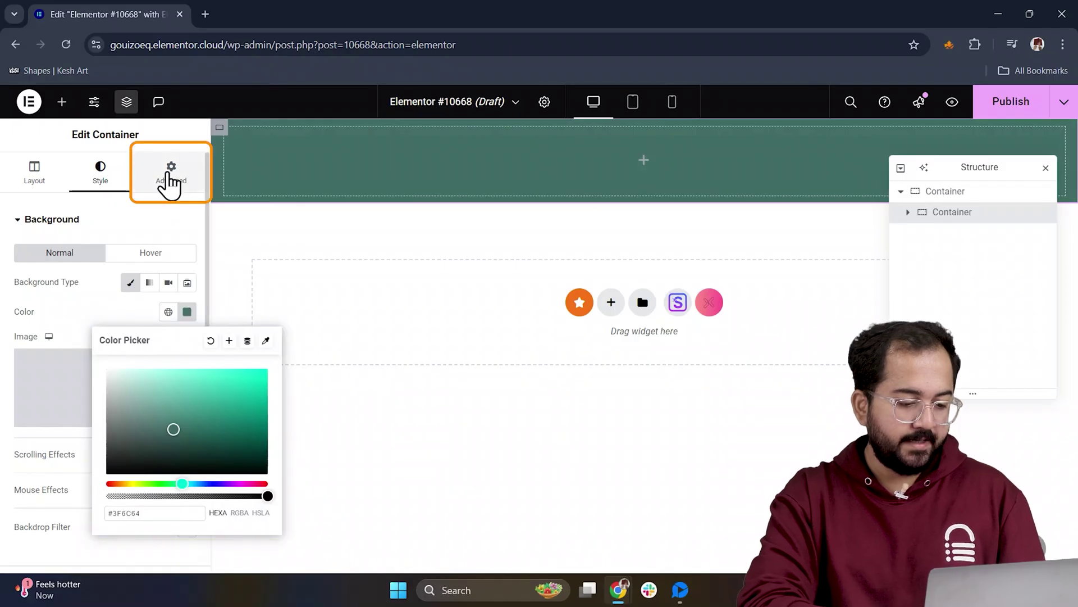
pyautogui.click(169, 179)
pyautogui.scroll(-3, 132, 385)
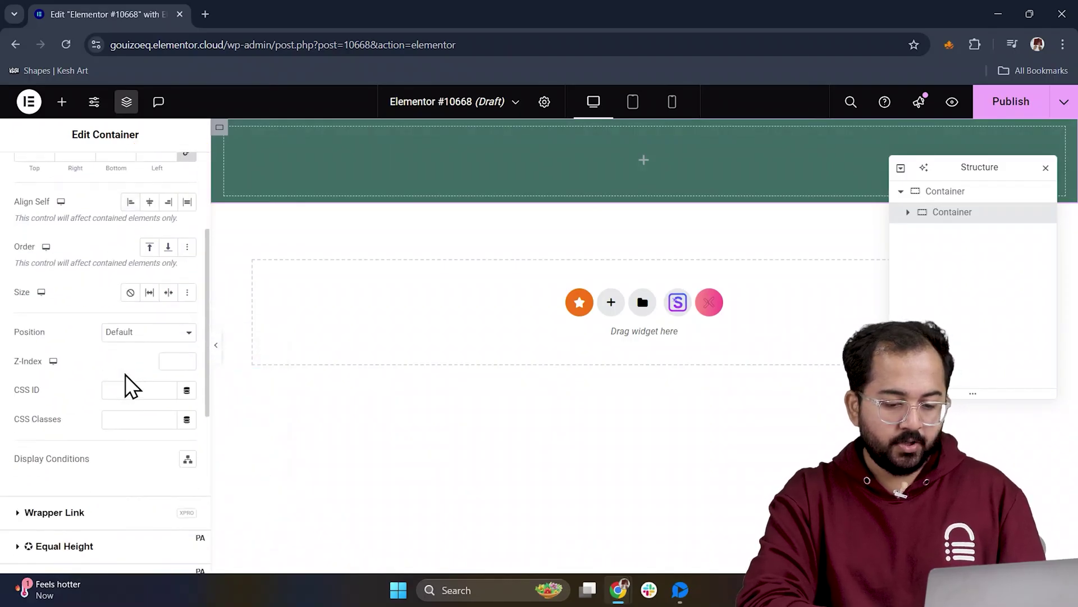
pyautogui.click(135, 420)
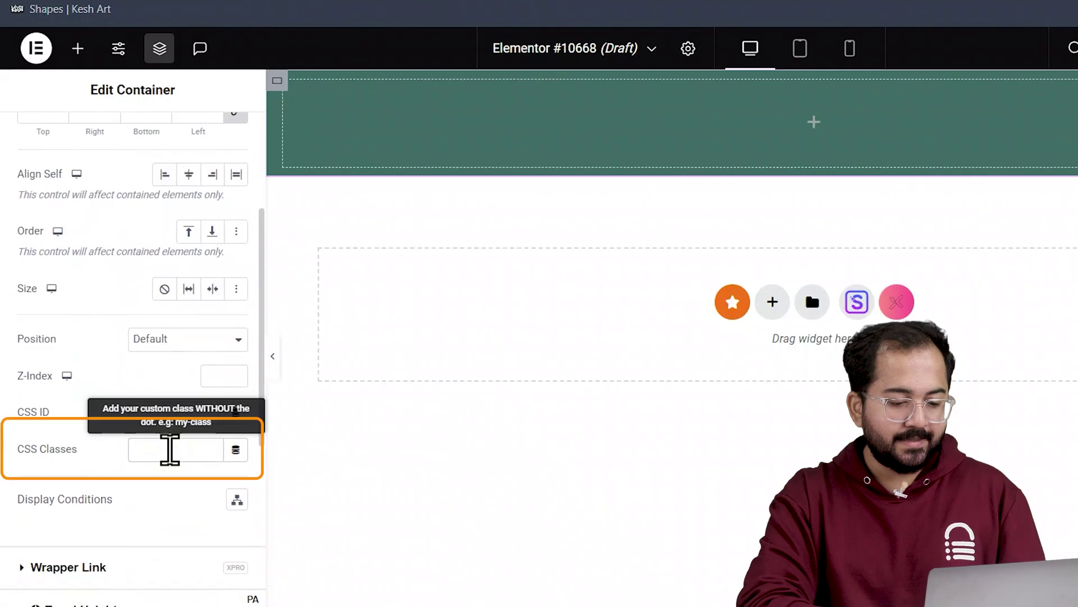
pyautogui.write('gallery')
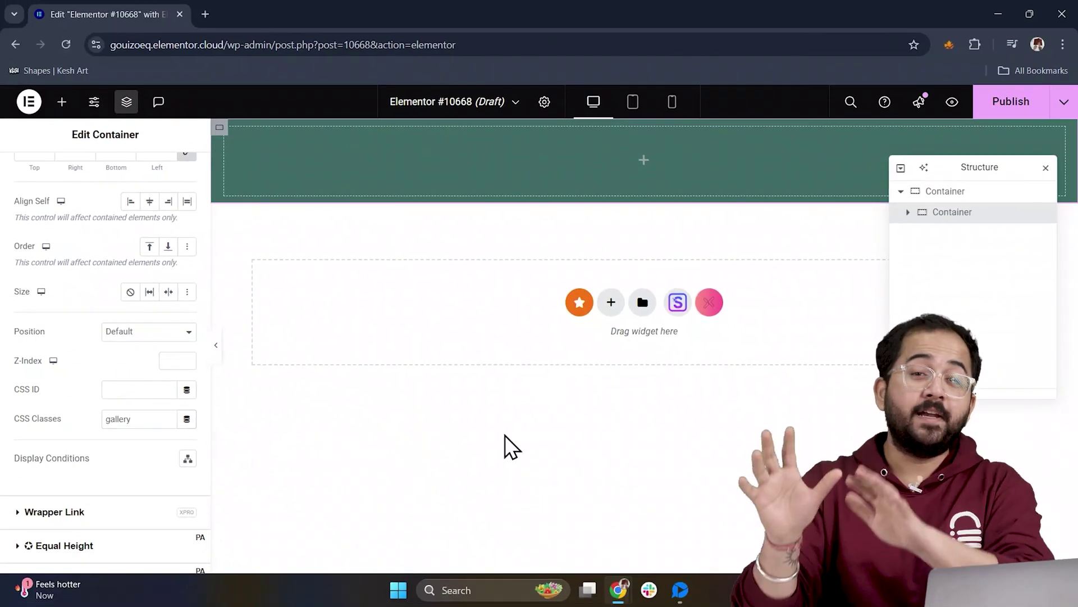
pyautogui.click(646, 483)
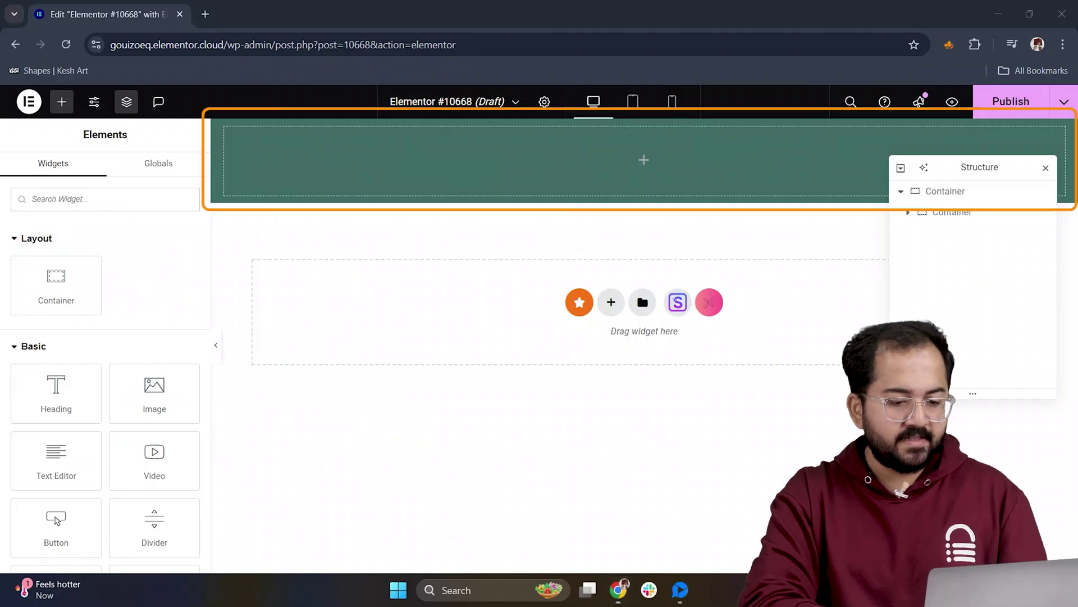
# Drop a container into the green row, set its width to 50%, and give it class 'left'
pyautogui.moveTo(55, 278); pyautogui.dragTo(421, 176)
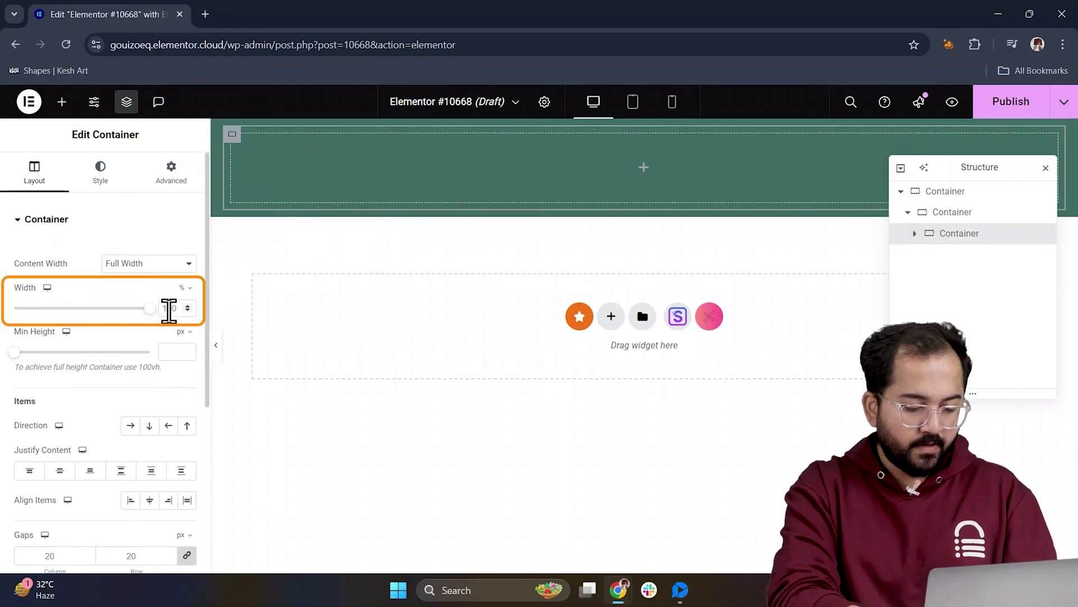
pyautogui.doubleClick(171, 309)
pyautogui.write('50')
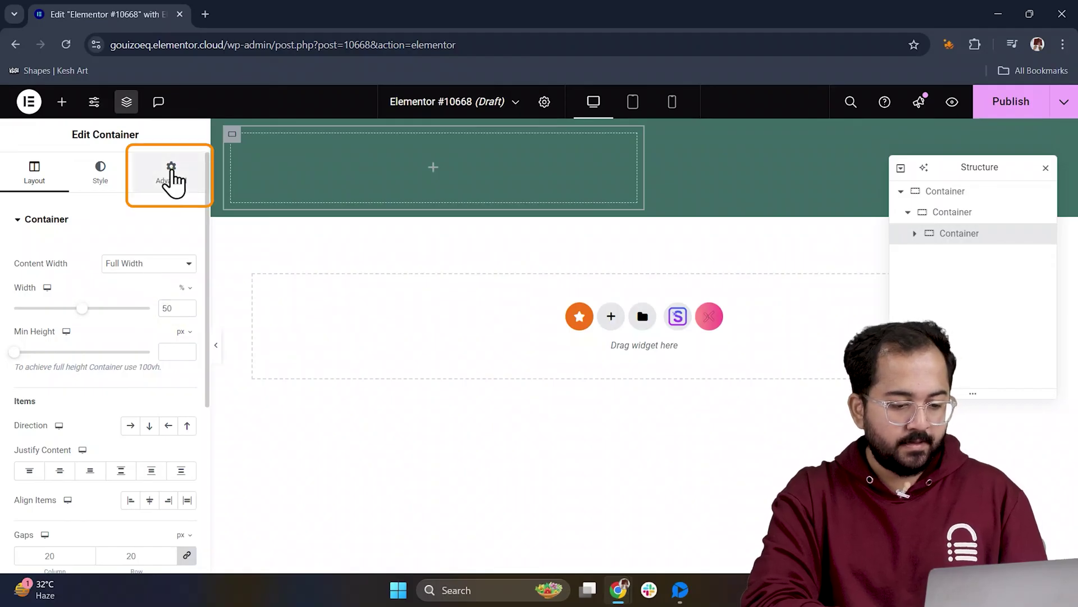
pyautogui.click(171, 175)
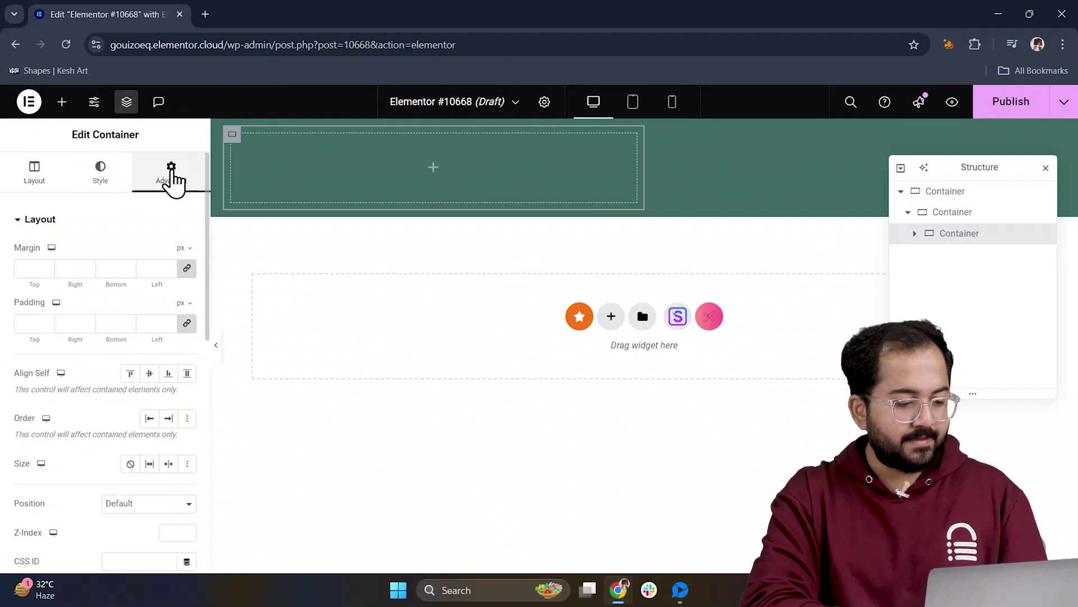
pyautogui.scroll(-4, 133, 366)
pyautogui.click(135, 357)
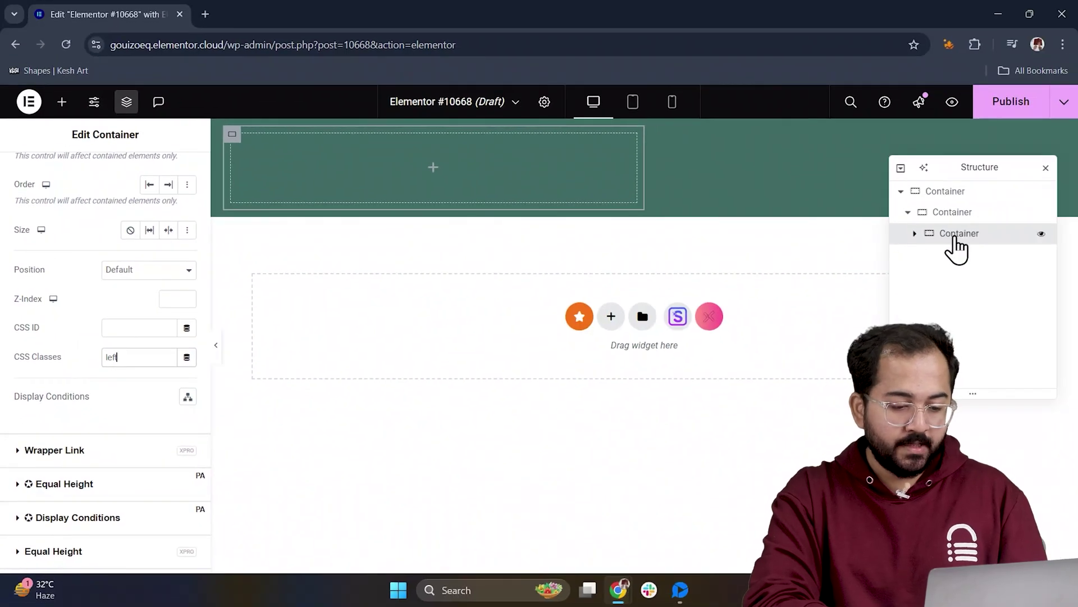
# Nest a new container inside the 'left' column with the CSS class 'desktopContent'
pyautogui.click(78, 48)
pyautogui.moveTo(66, 287); pyautogui.dragTo(385, 187)
pyautogui.click(171, 172)
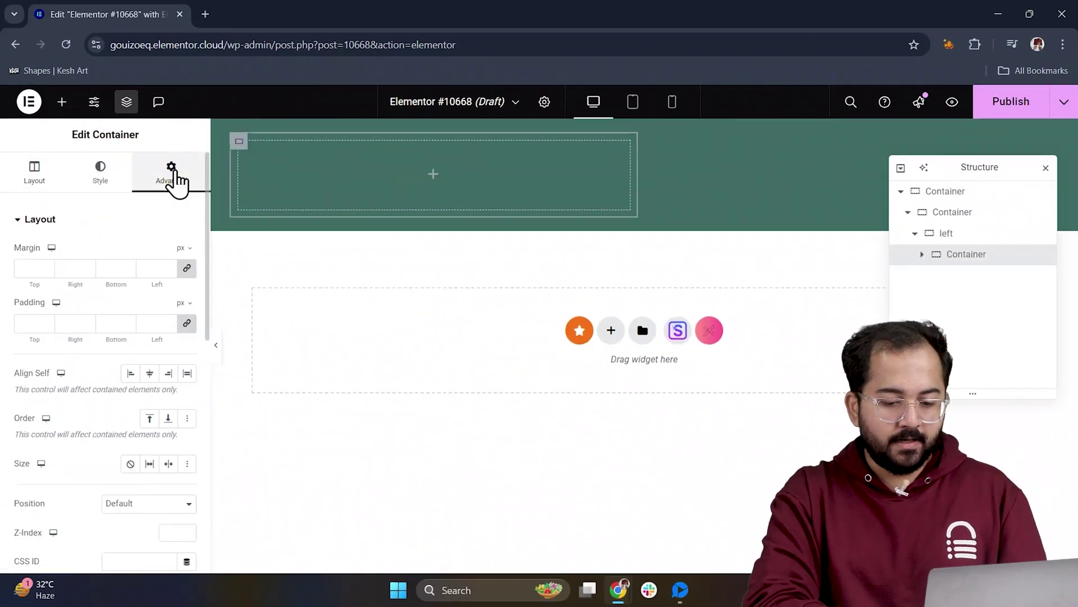
pyautogui.scroll(-5, 168, 289)
pyautogui.click(120, 380)
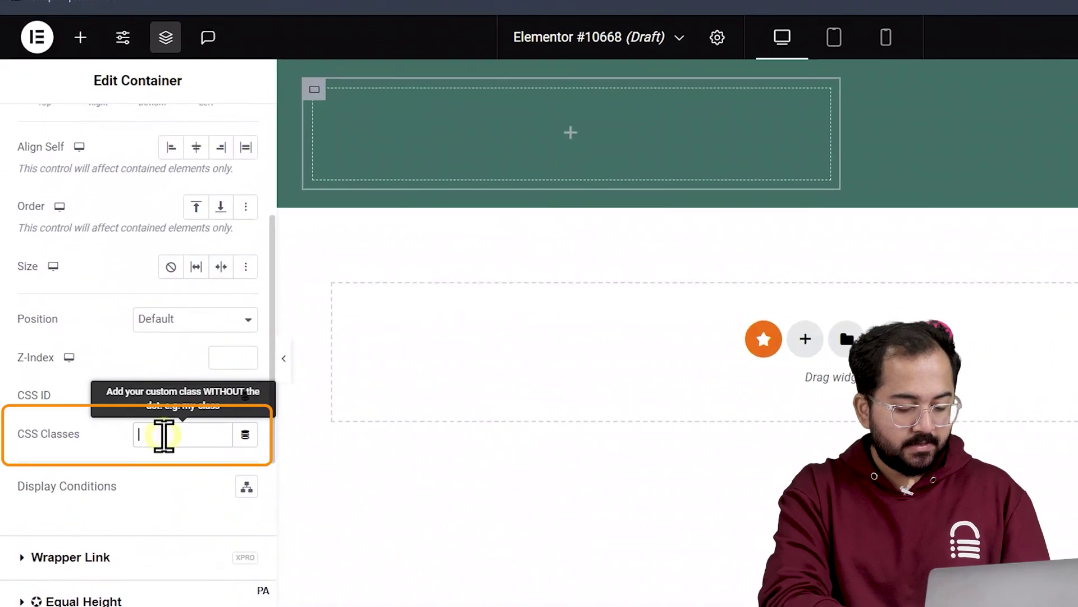
pyautogui.write('desktopContent')
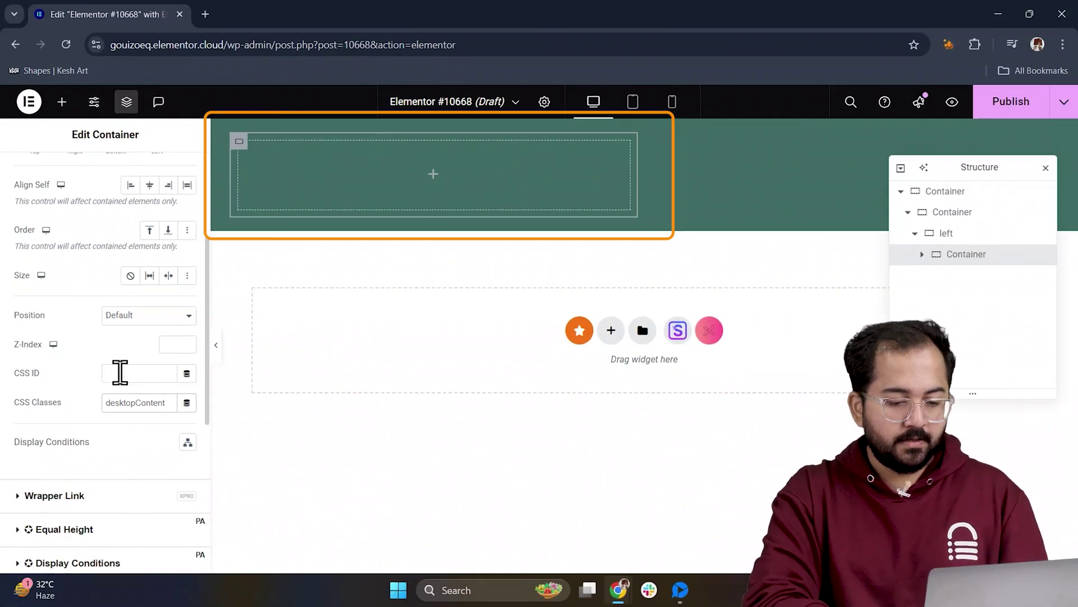
pyautogui.scroll(4, 118, 373)
# Nest another container with 100 vh minimum height, centered content, and class 'desktopContentSection'
pyautogui.click(61, 106)
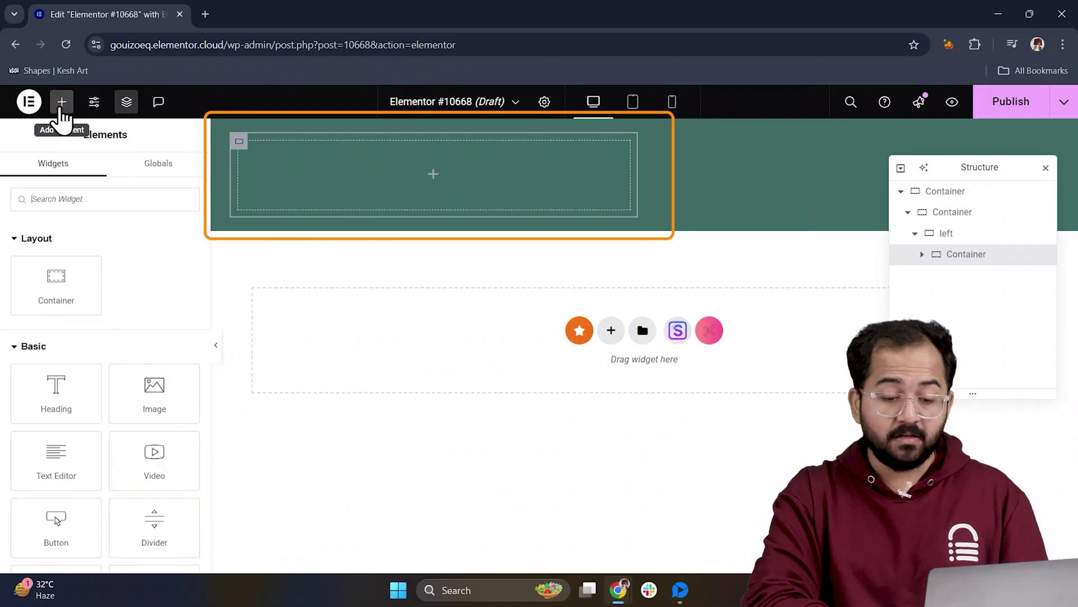
pyautogui.moveTo(56, 278); pyautogui.dragTo(368, 186)
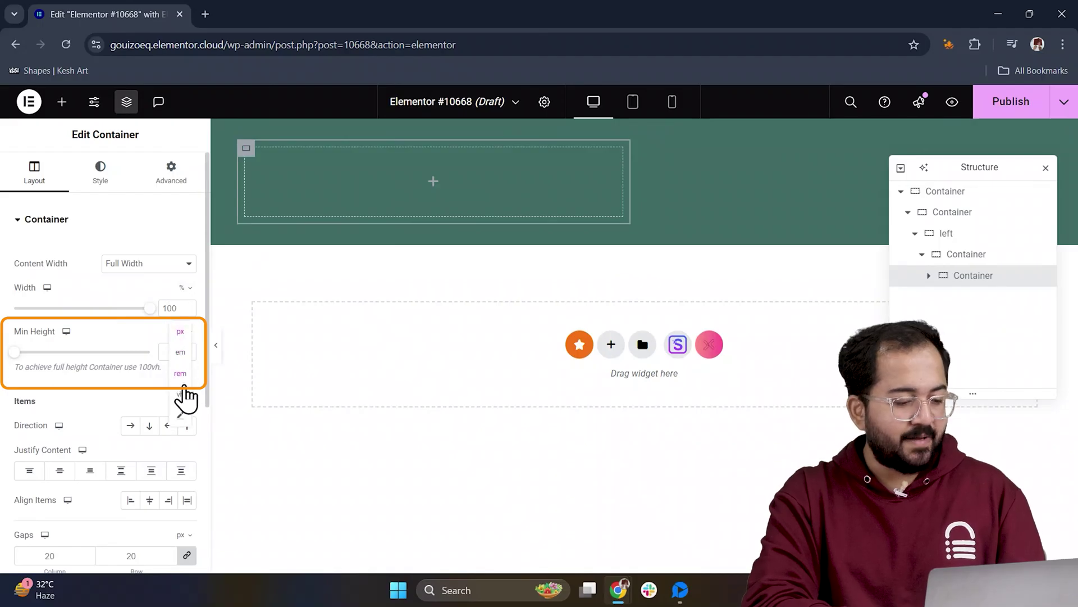
pyautogui.click(180, 393)
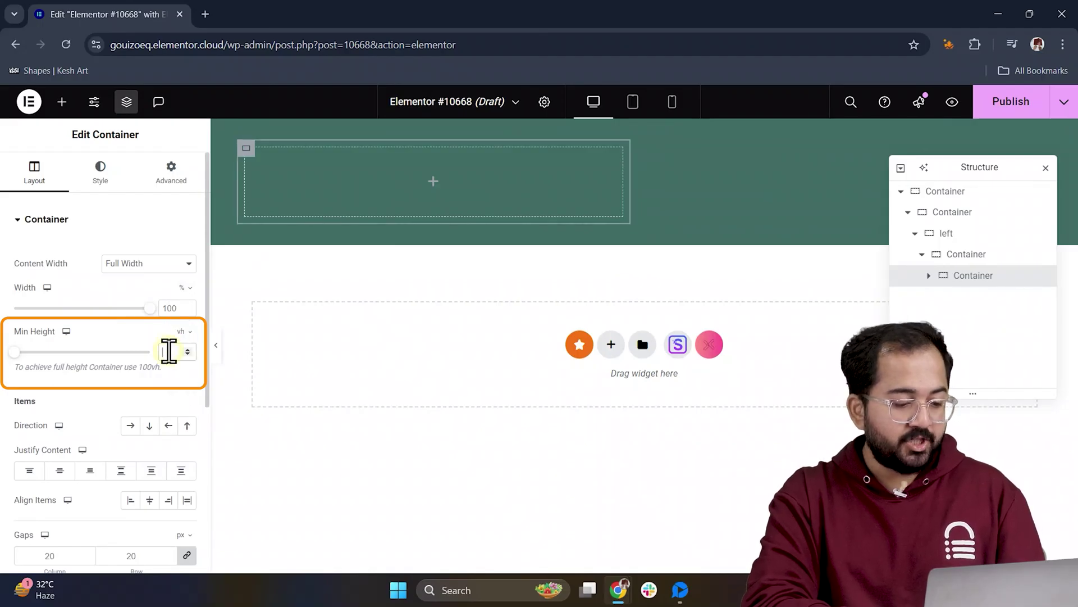
pyautogui.write('100')
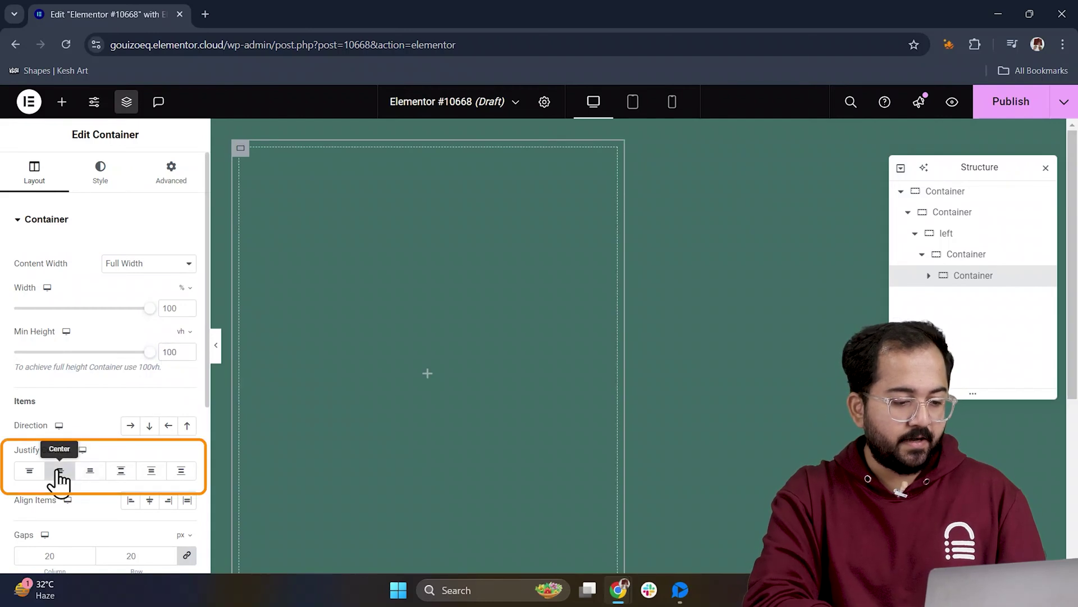
pyautogui.click(59, 472)
pyautogui.click(170, 185)
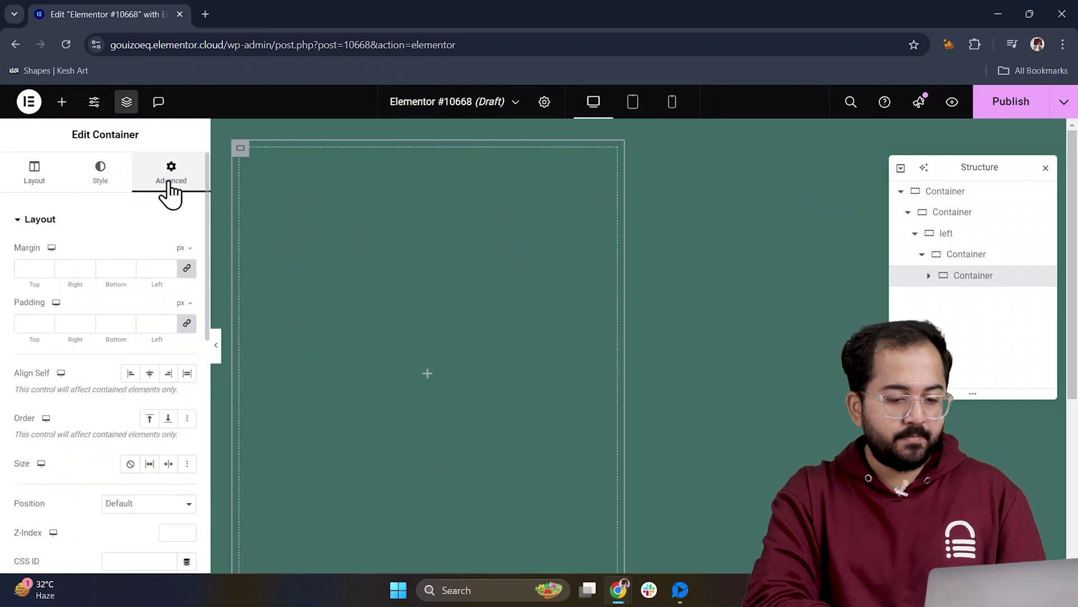
pyautogui.scroll(-3, 125, 449)
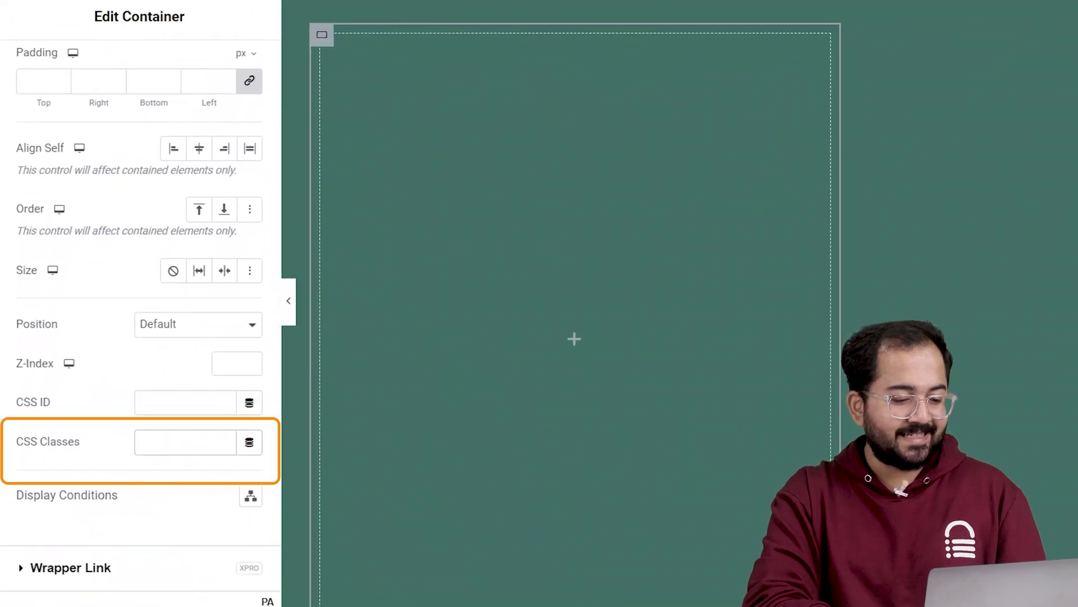
pyautogui.write('ktopConte')
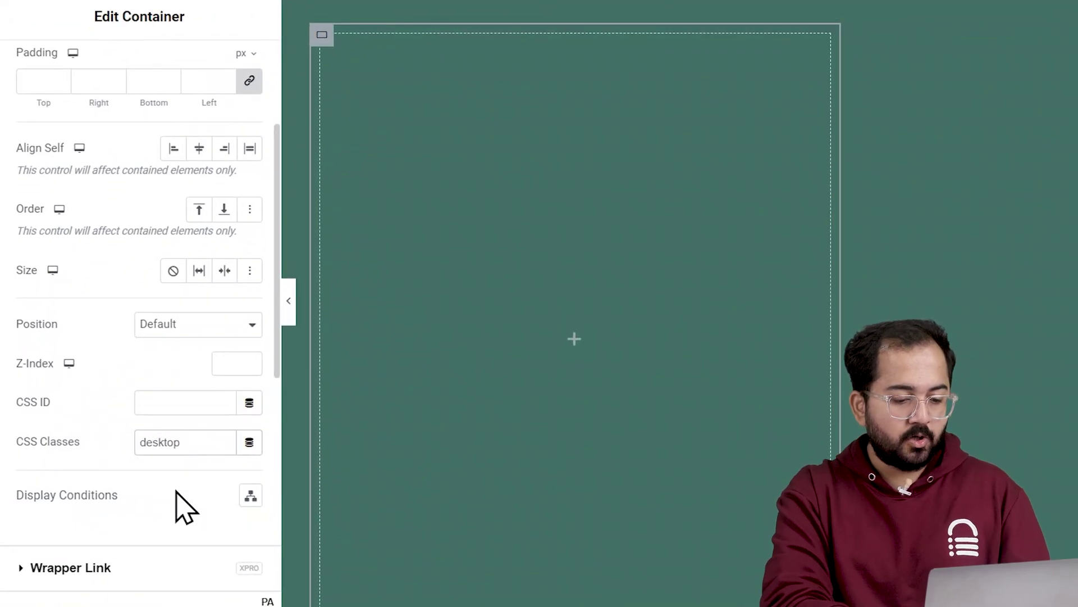
pyautogui.write('ntSection')
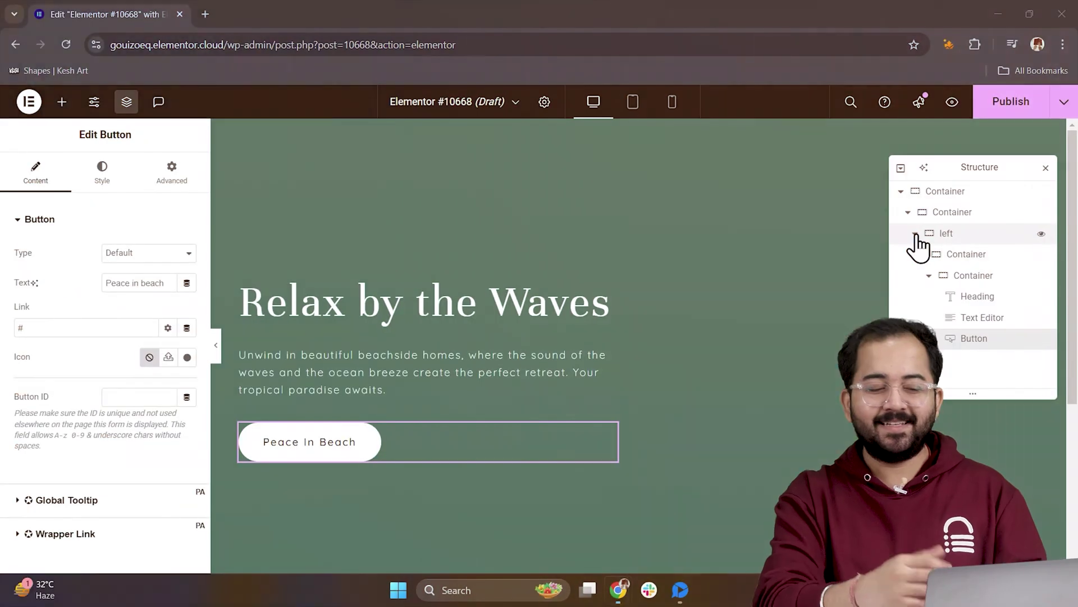
# Duplicate the left column in the Structure panel and rename the copy 'right'
pyautogui.click(916, 233)
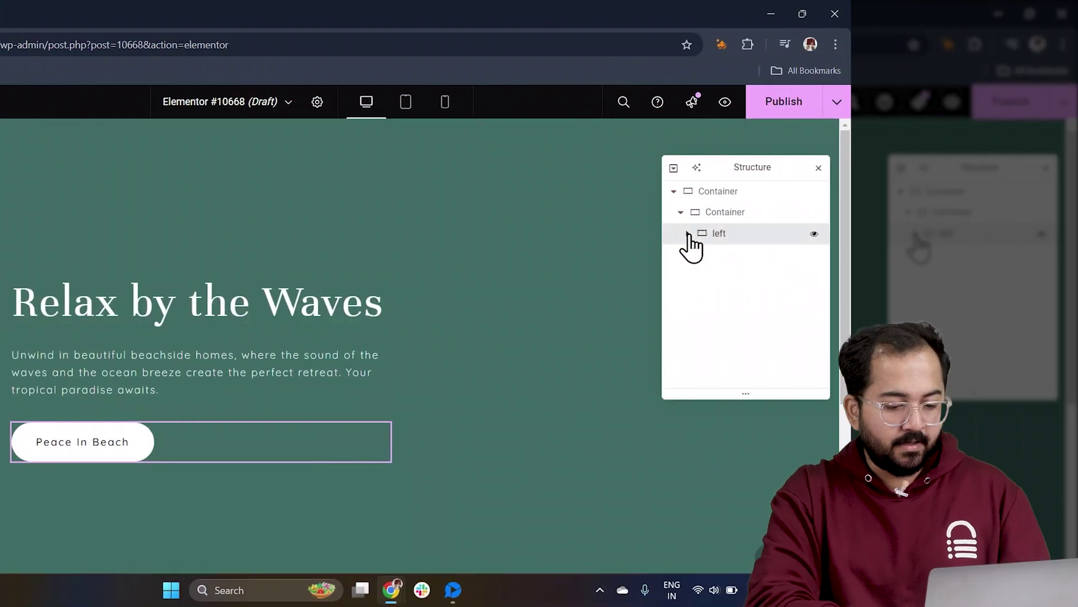
pyautogui.rightClick(652, 235)
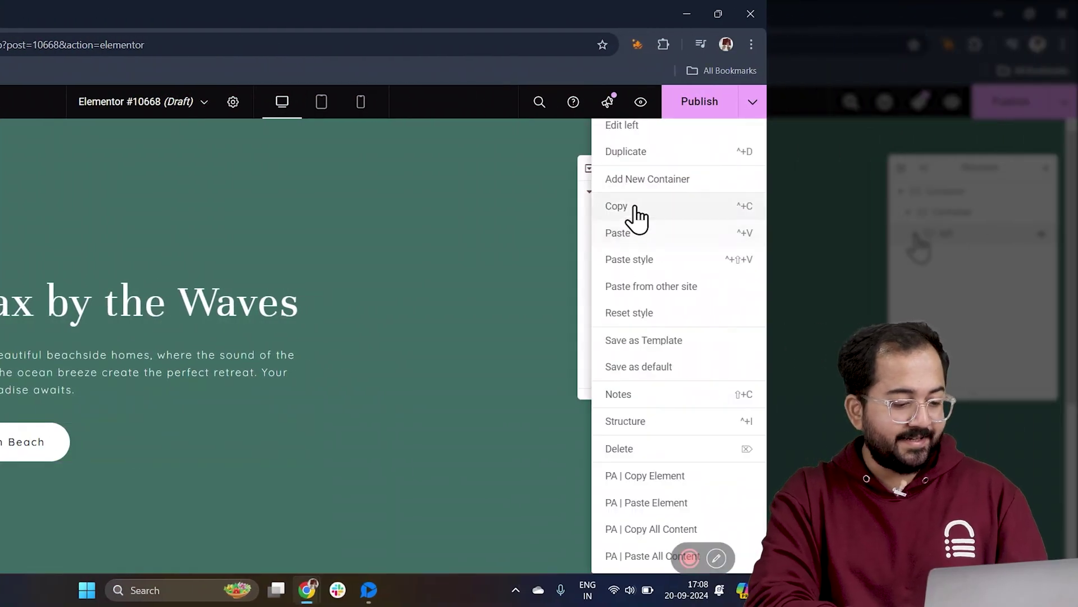
pyautogui.click(637, 207)
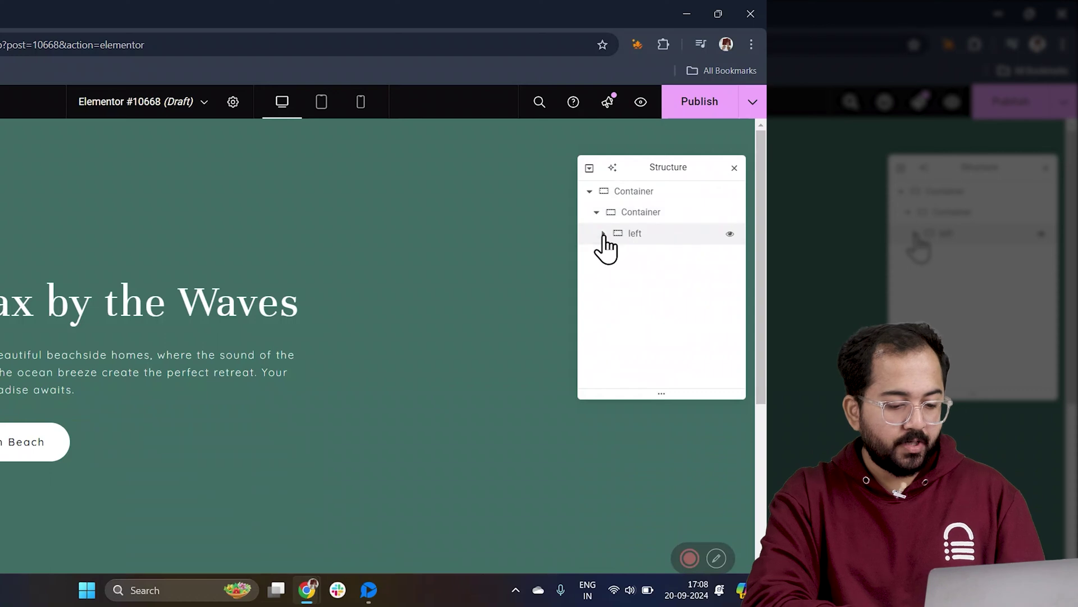
pyautogui.rightClick(604, 236)
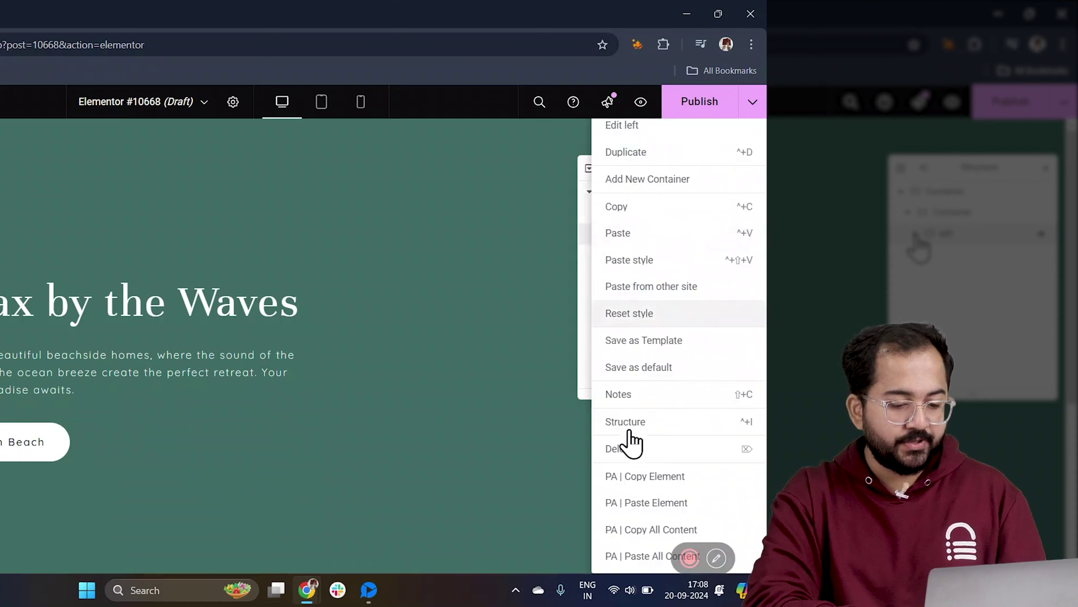
pyautogui.click(654, 163)
pyautogui.doubleClick(640, 255)
pyautogui.write('right')
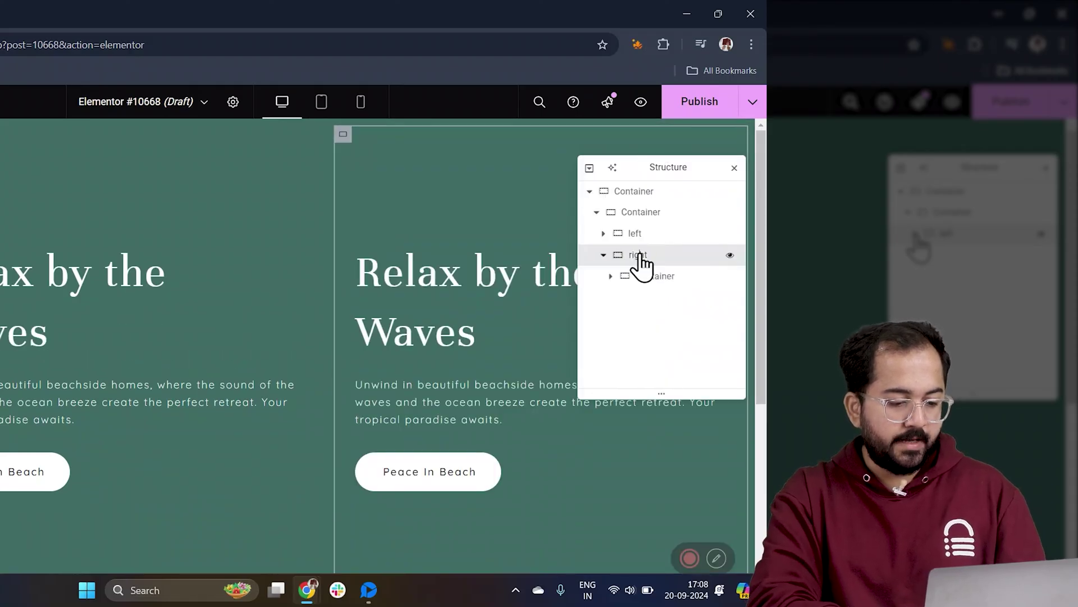
pyautogui.click(641, 257)
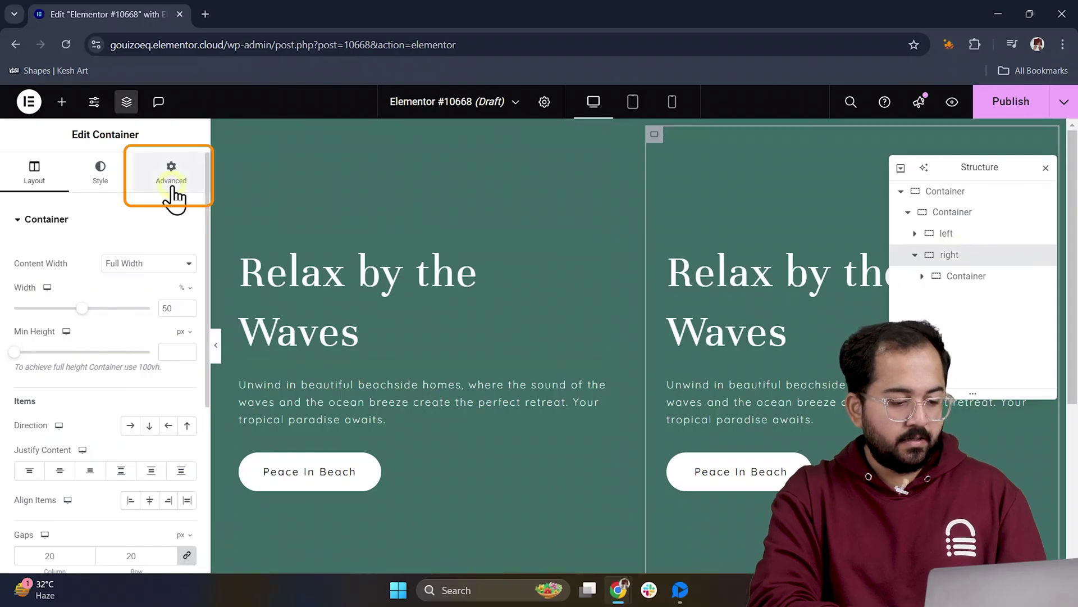
pyautogui.click(171, 174)
pyautogui.scroll(-4, 129, 360)
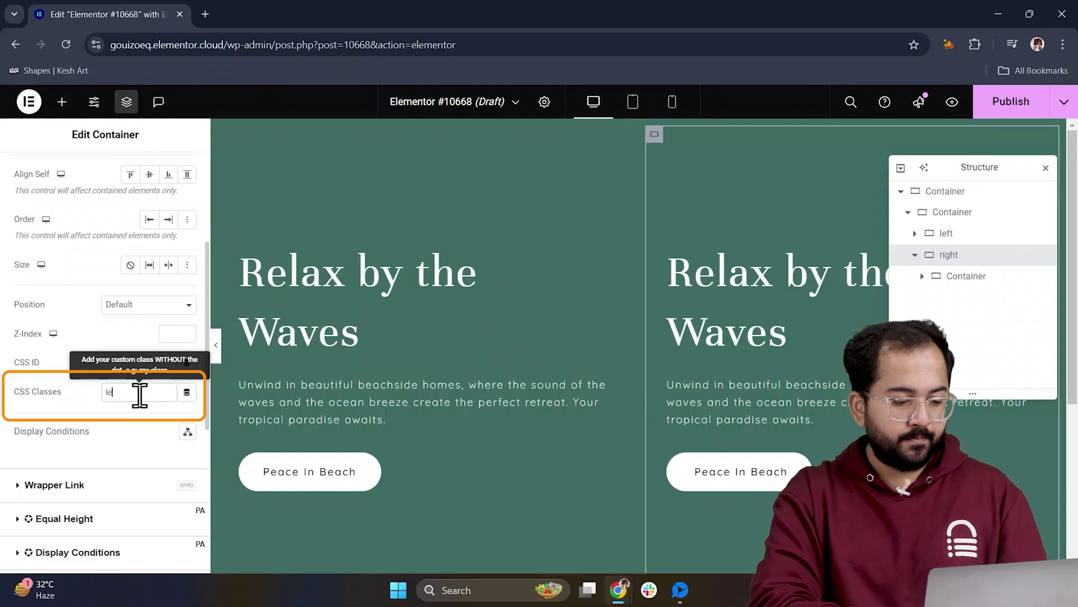
pyautogui.click(951, 277)
pyautogui.click(161, 264)
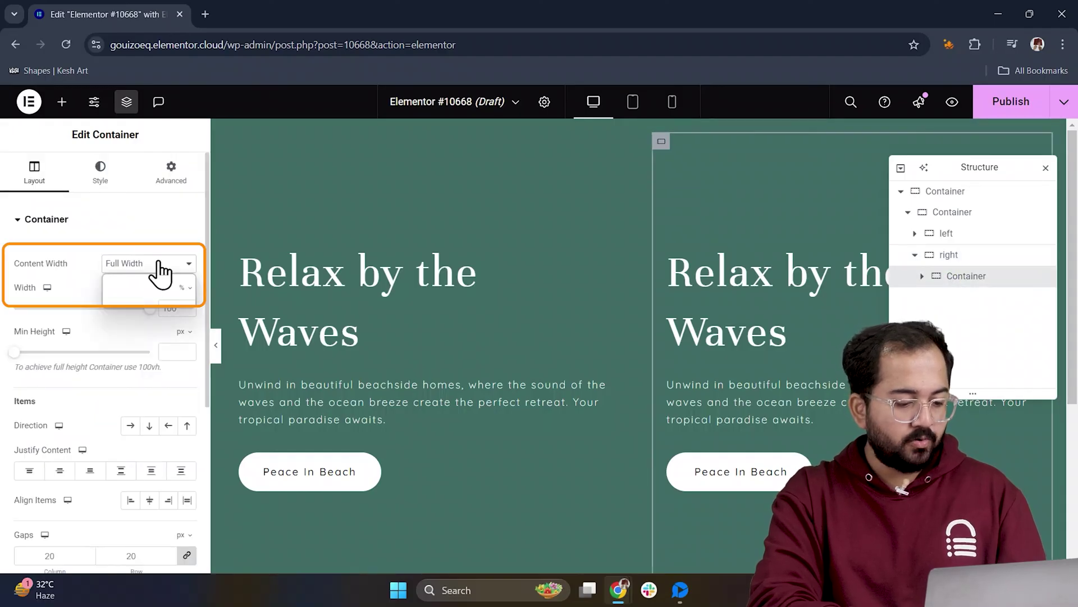
# Make the right column's container sticky to the Top, staying within its column
pyautogui.click(157, 282)
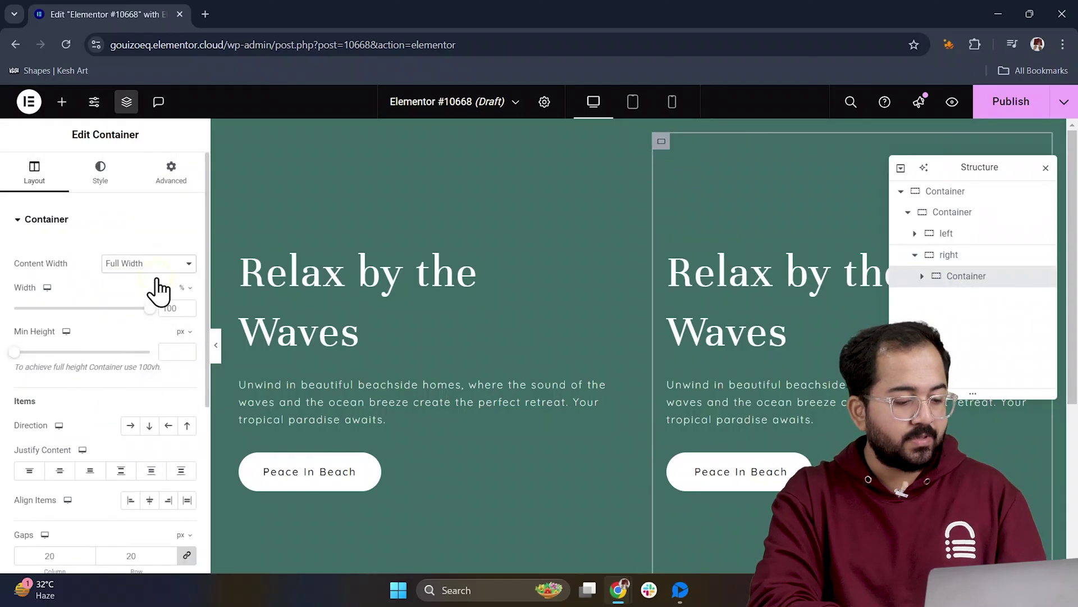
pyautogui.click(172, 167)
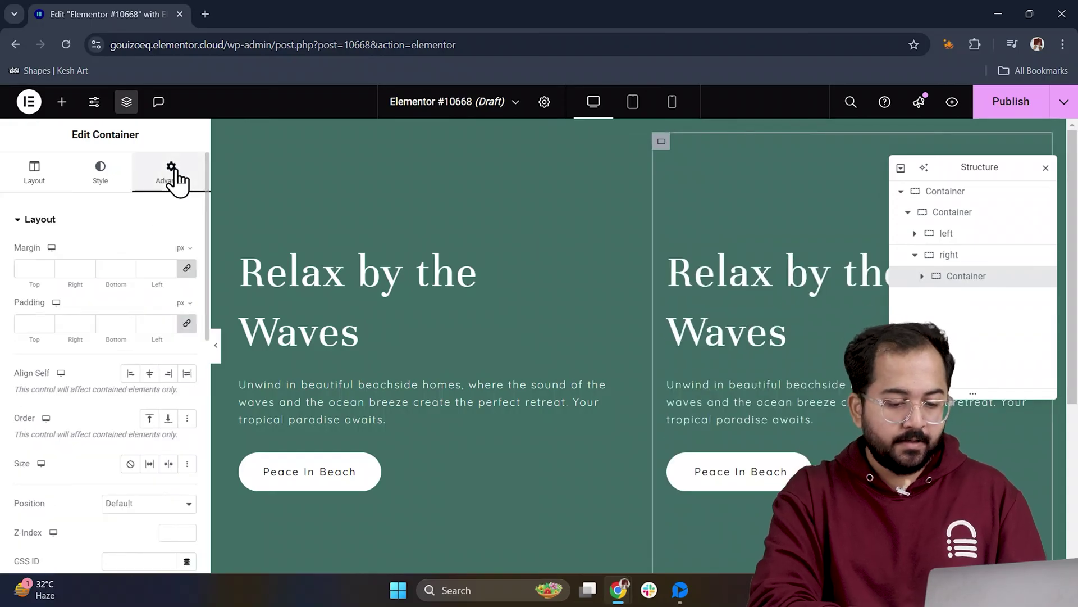
pyautogui.scroll(-3, 109, 448)
pyautogui.click(168, 404)
pyautogui.scroll(-3, 169, 415)
pyautogui.click(149, 459)
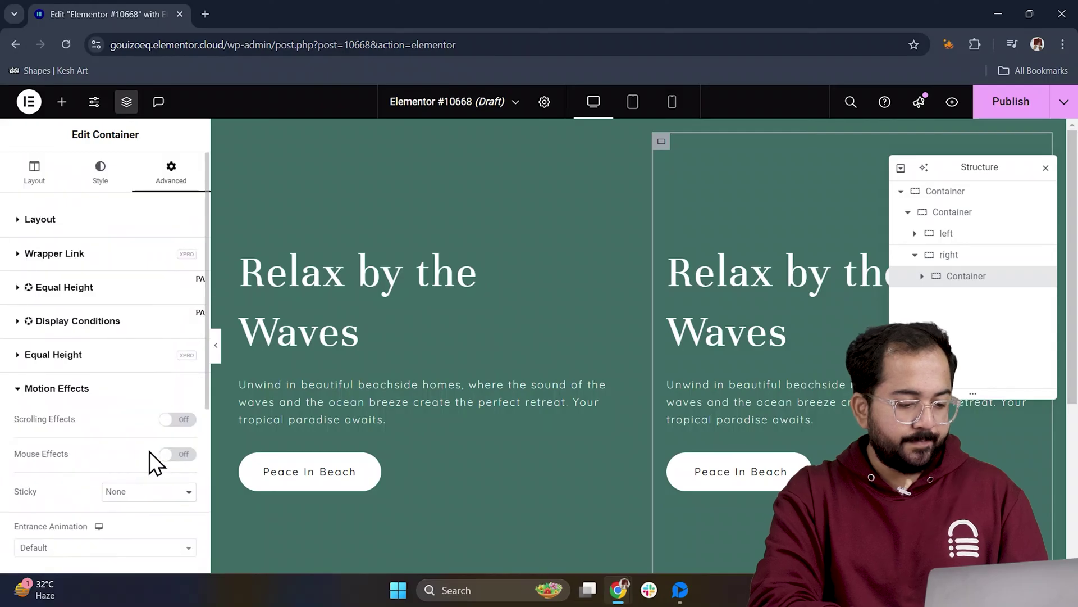
pyautogui.scroll(-1, 160, 426)
pyautogui.click(161, 421)
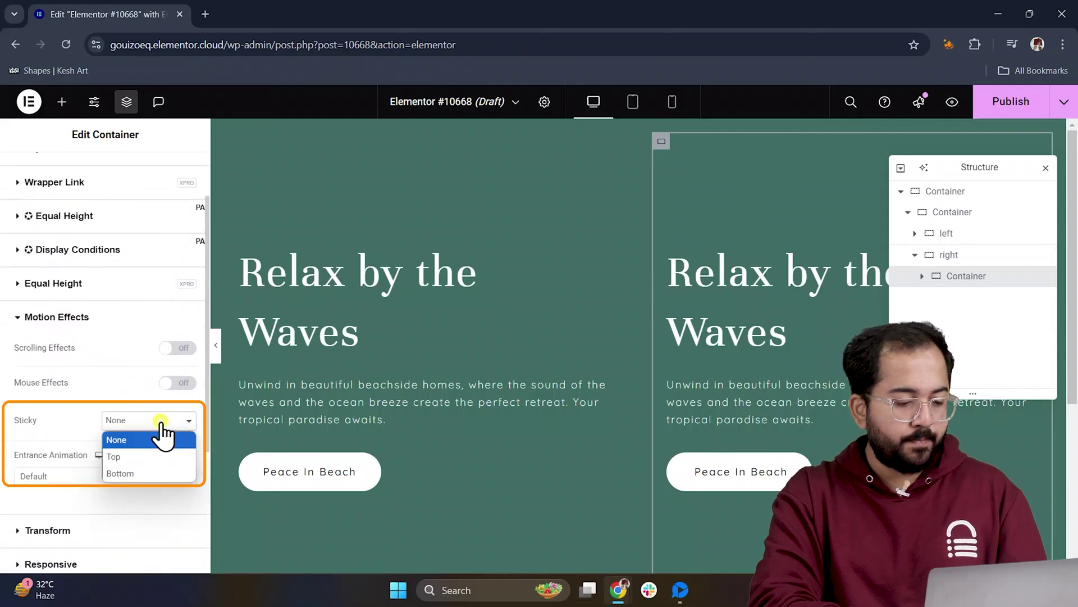
pyautogui.click(159, 456)
pyautogui.scroll(-2, 159, 457)
pyautogui.click(174, 458)
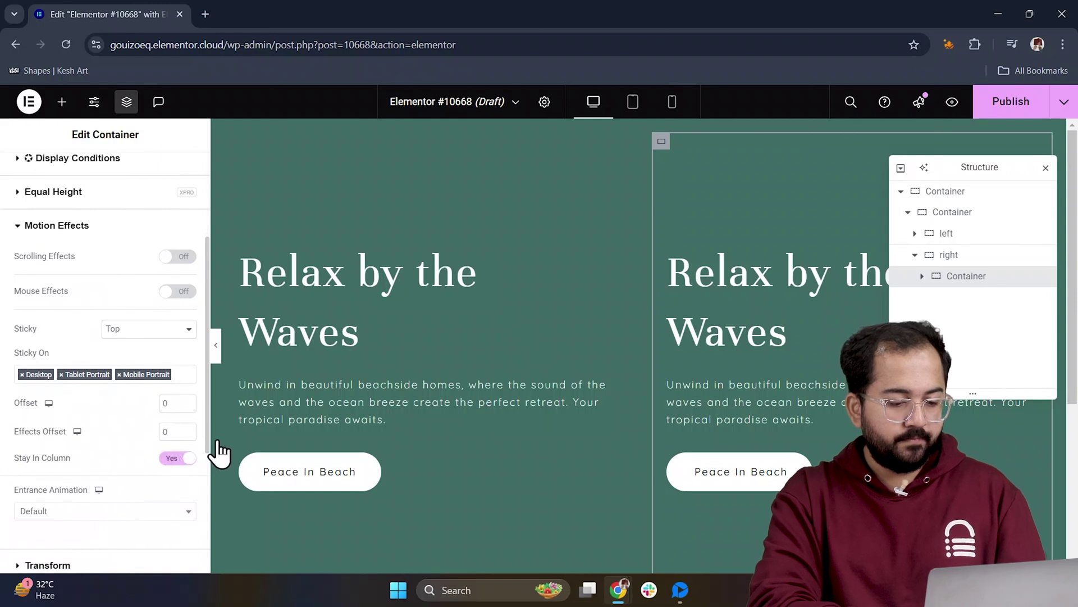
# Remove the copied 'desktopContentSection' class from the right column's innermost container
pyautogui.click(920, 277)
pyautogui.click(940, 296)
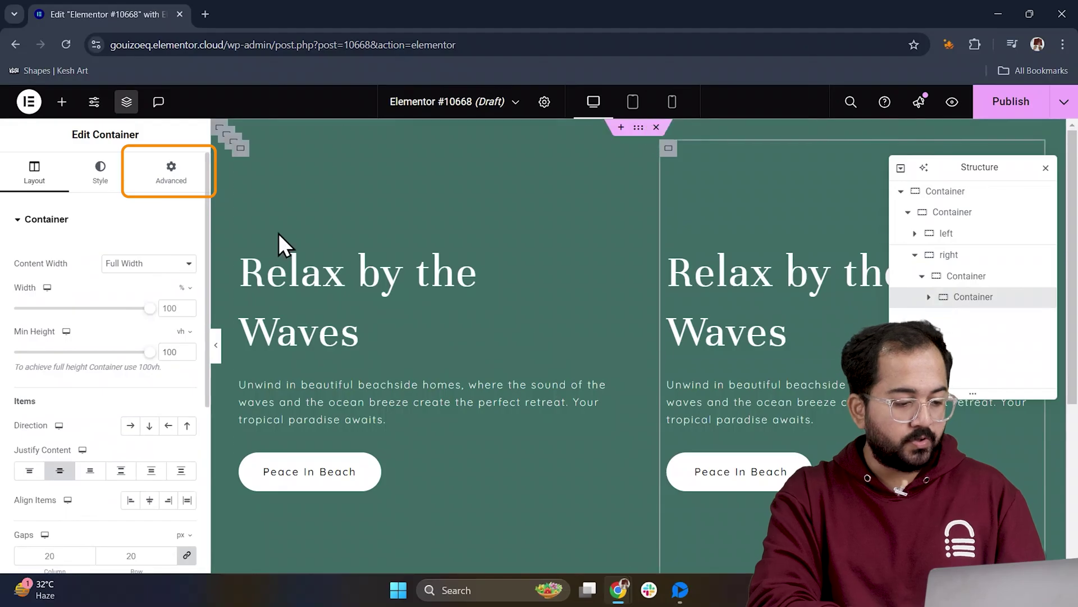
pyautogui.click(158, 187)
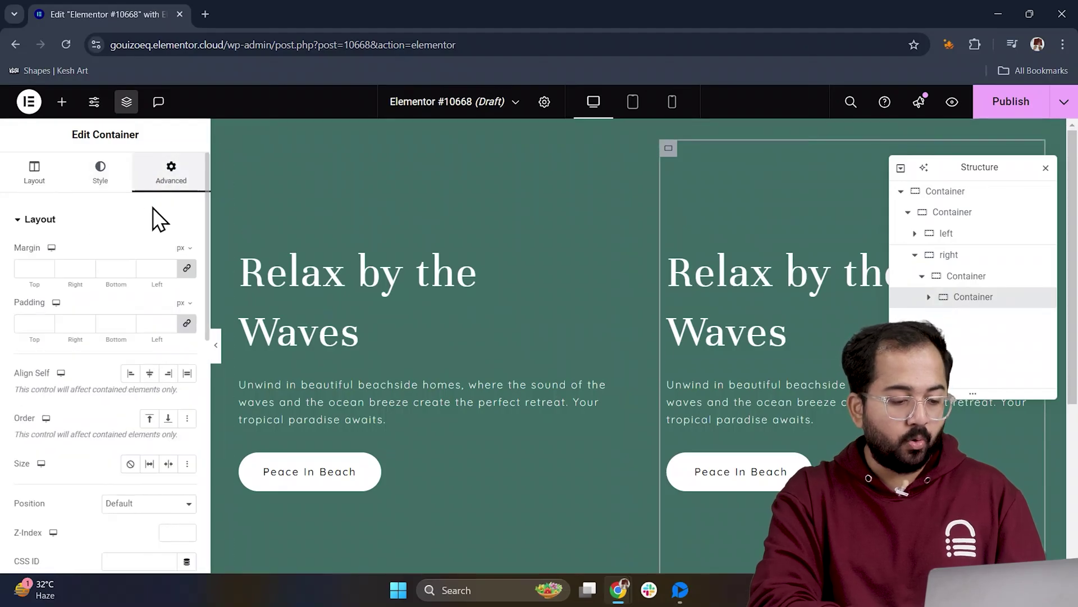
pyautogui.scroll(-3, 85, 400)
pyautogui.doubleClick(123, 400)
pyautogui.press('BackSpace')
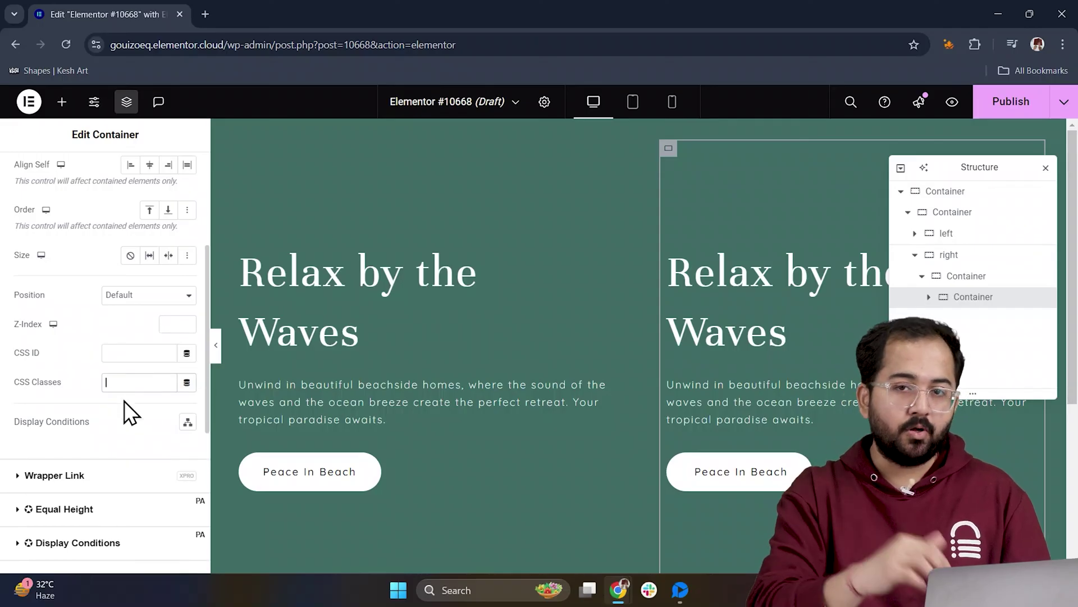
pyautogui.scroll(-3, 122, 416)
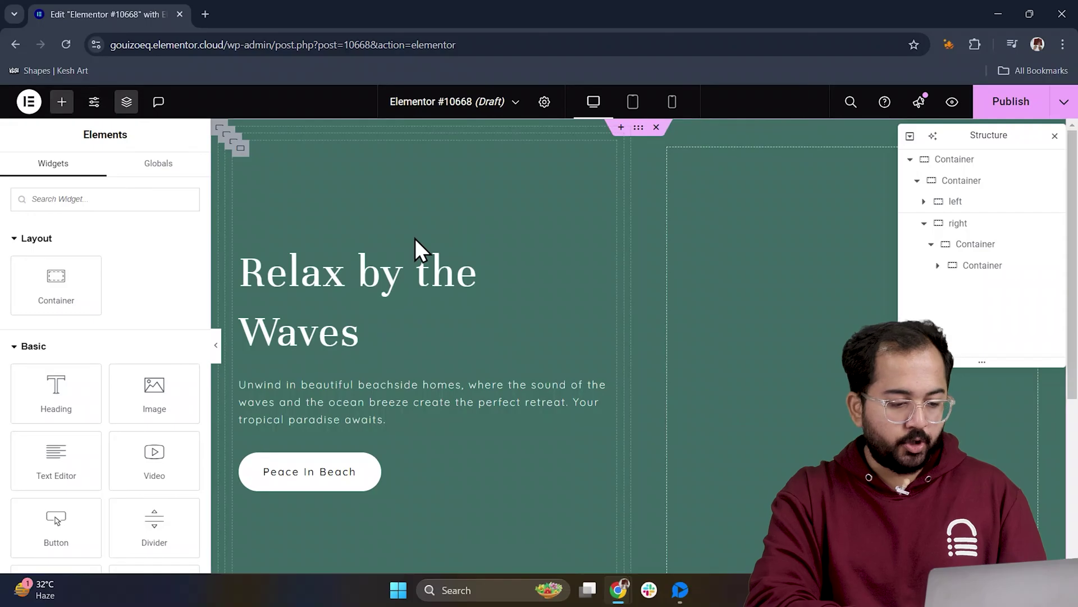
# Add a container to the right column with a minimum height of 600
pyautogui.moveTo(57, 285); pyautogui.dragTo(677, 337)
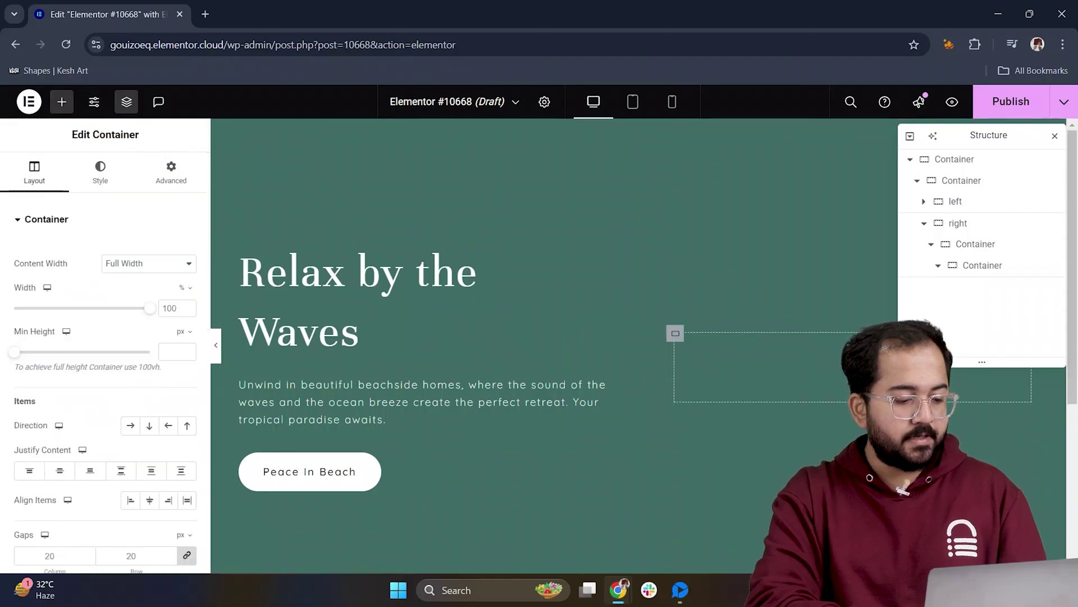
pyautogui.click(168, 352)
pyautogui.write('600')
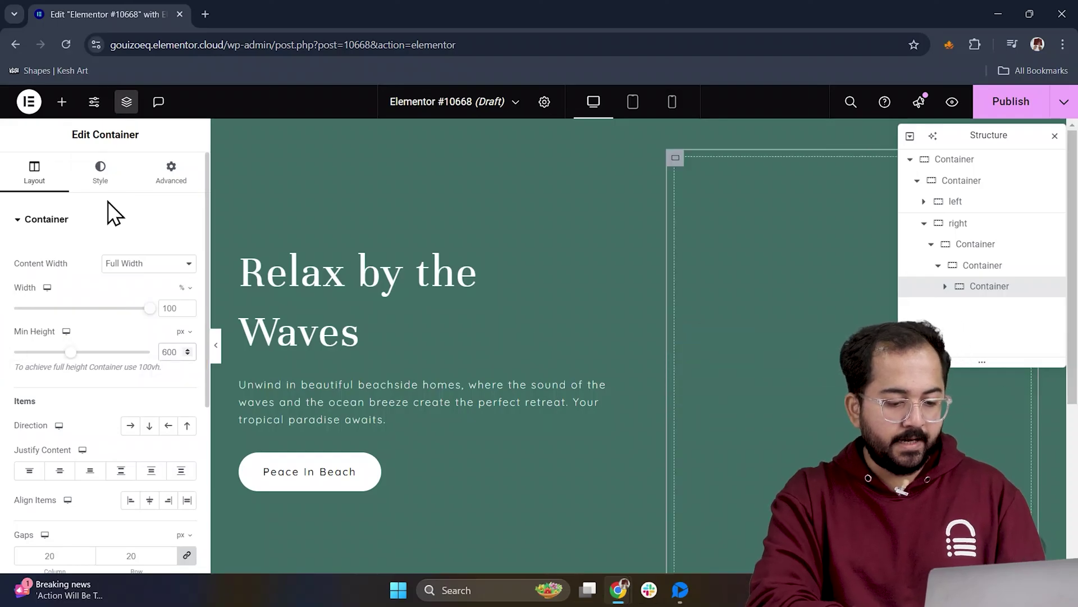
# Insert the Yellow-1.png resort image into it at a custom 400×500 resolution
pyautogui.click(62, 102)
pyautogui.moveTo(147, 393); pyautogui.dragTo(807, 390)
pyautogui.click(103, 334)
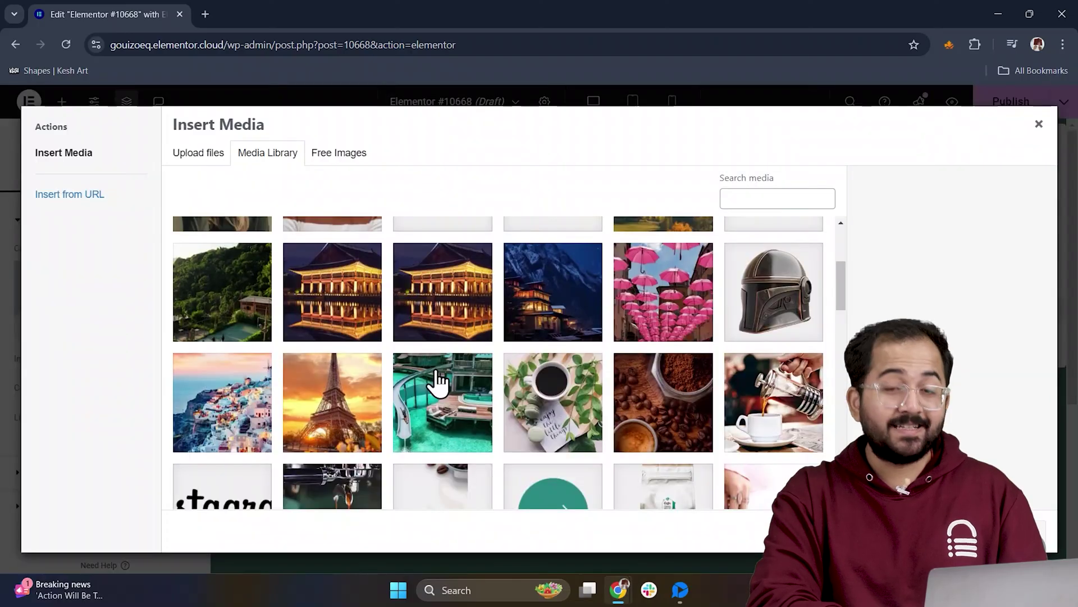
pyautogui.click(438, 407)
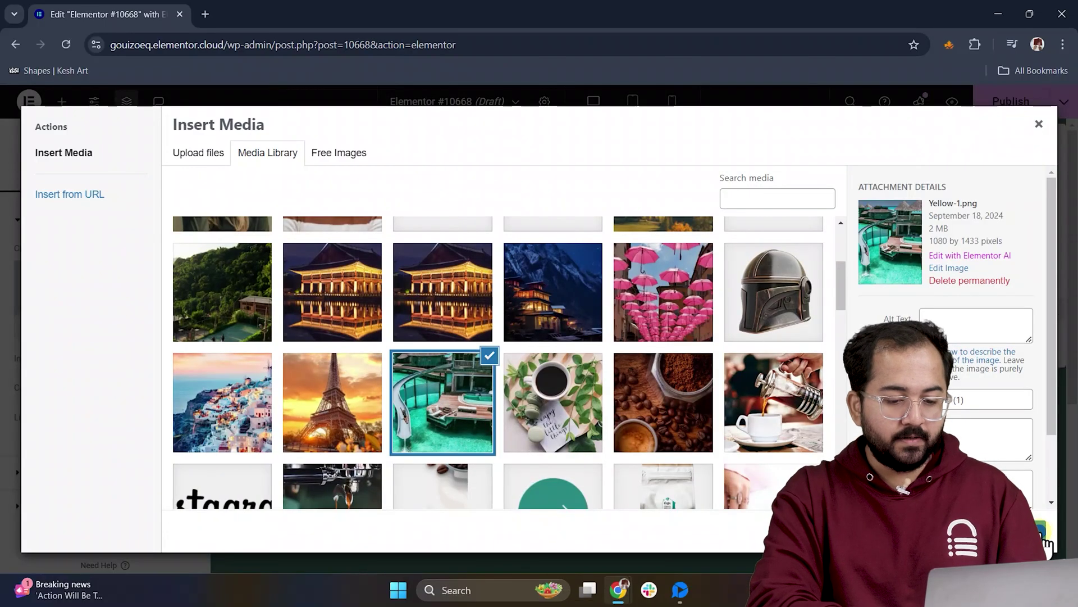
pyautogui.click(1044, 541)
pyautogui.click(138, 349)
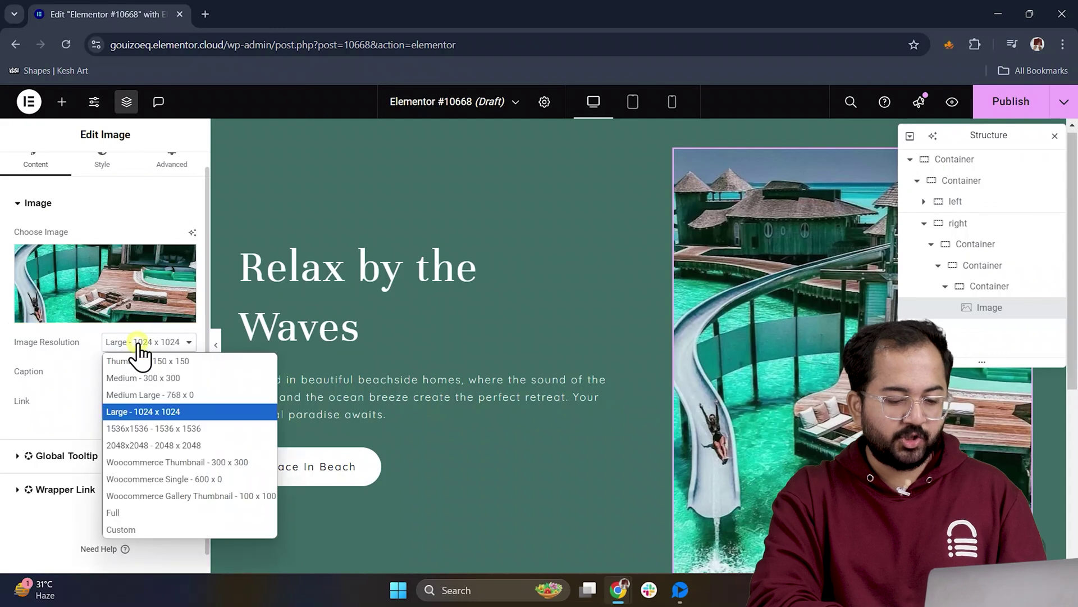
pyautogui.click(163, 530)
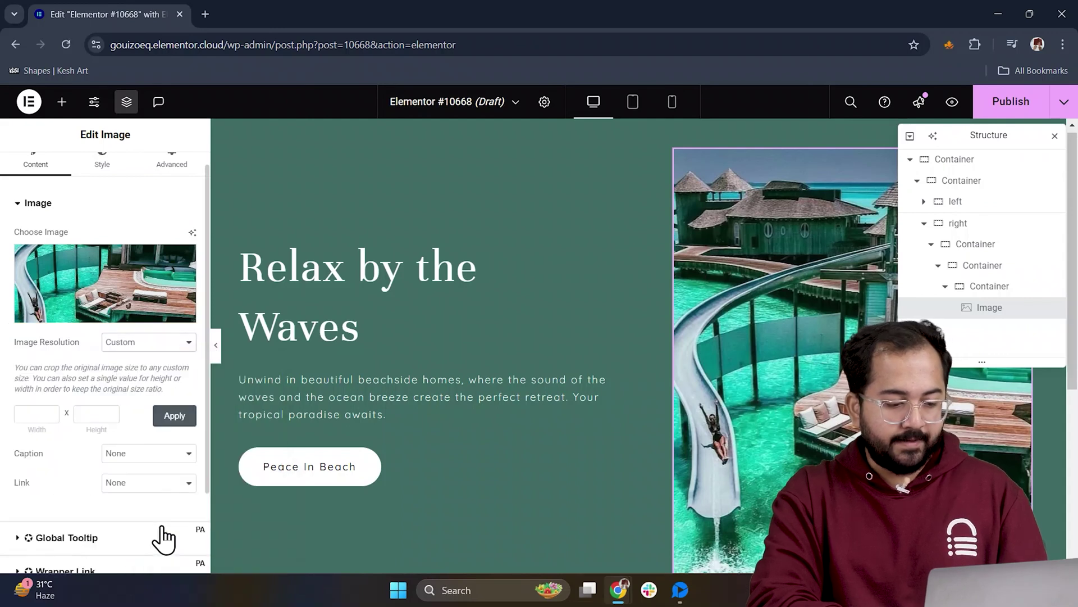
# Round the image's corners with a 40 px border radius on every side
pyautogui.click(104, 164)
pyautogui.scroll(-3, 106, 352)
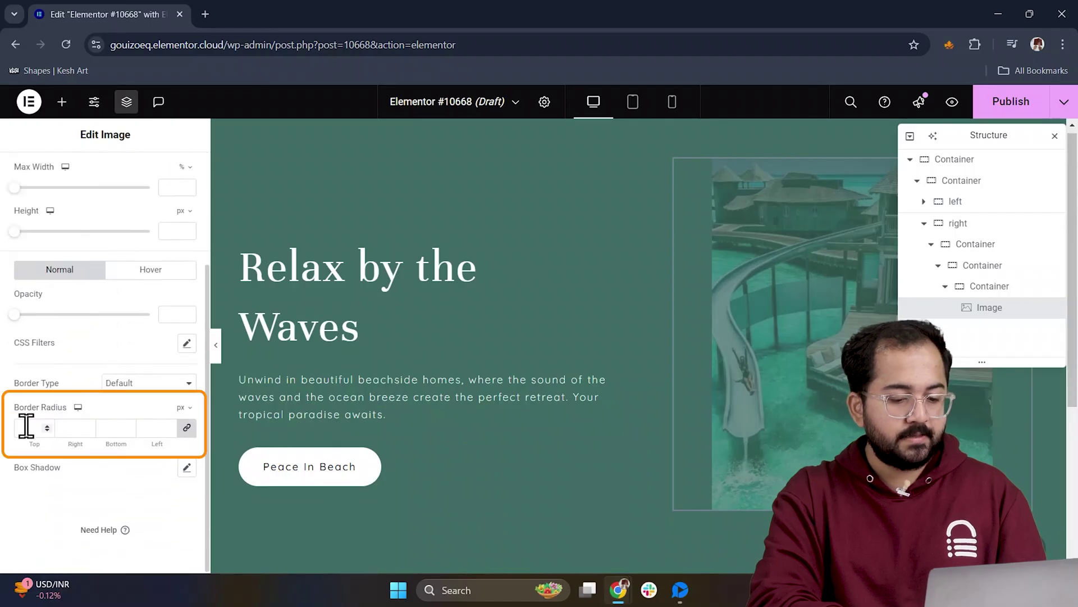
pyautogui.click(27, 427)
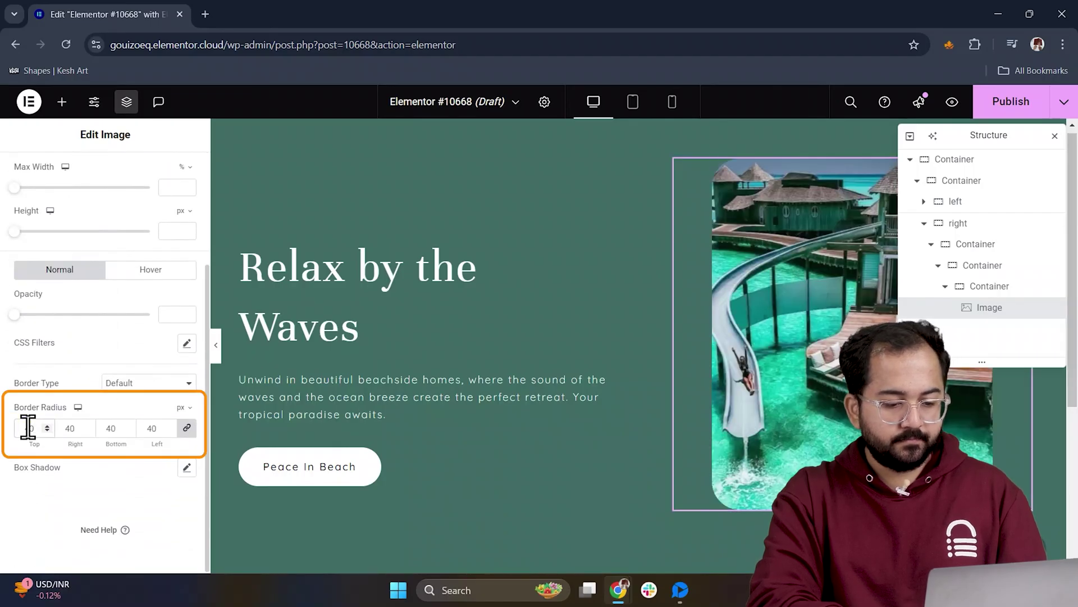
pyautogui.click(186, 467)
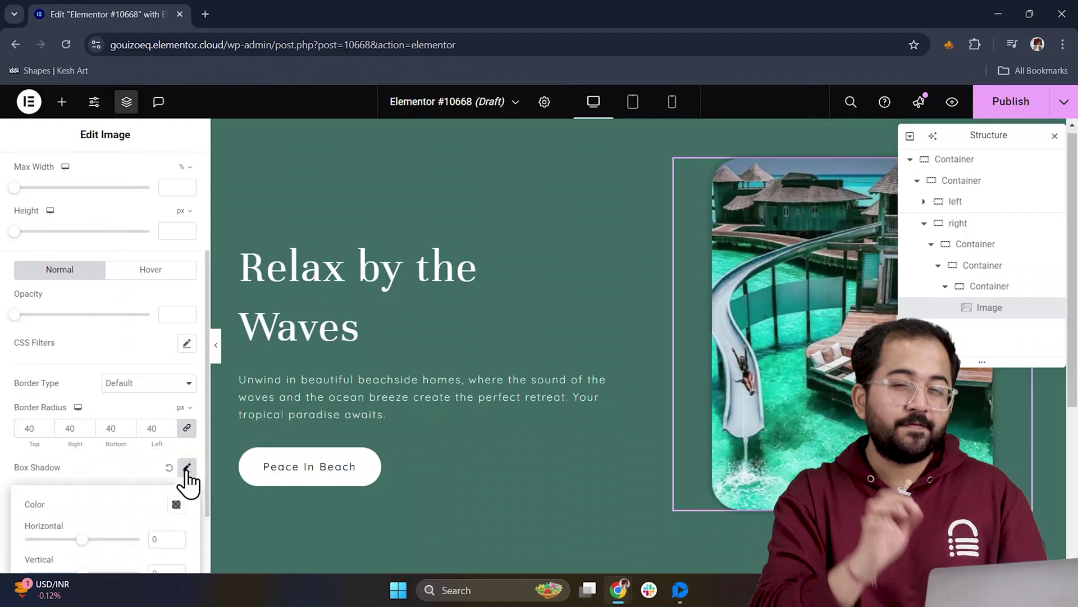
# Give the right column's second inner container the CSS class 'desktopPhoto'
pyautogui.click(983, 268)
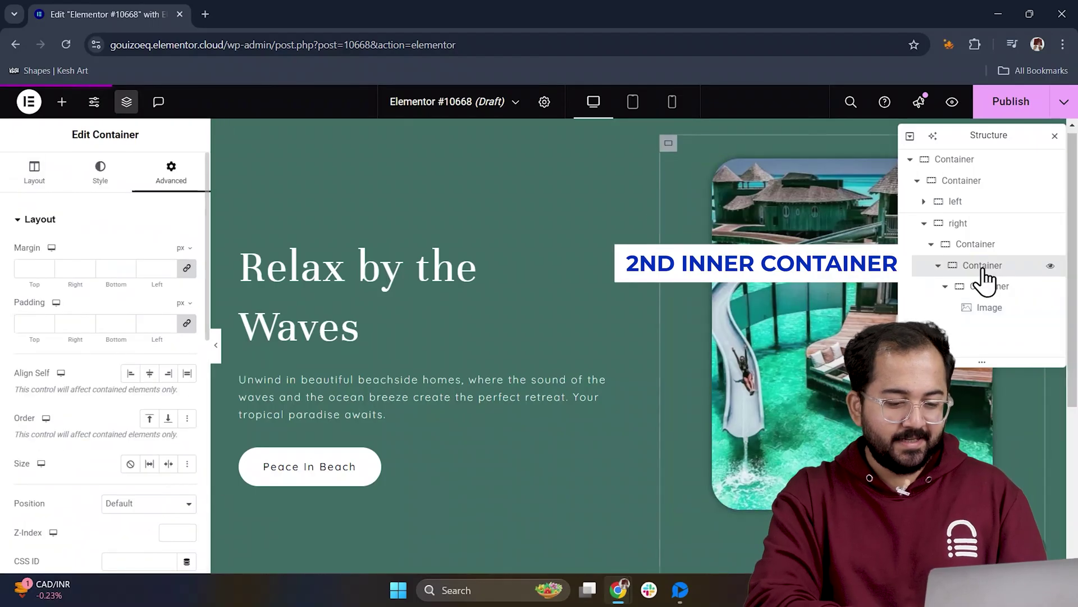
pyautogui.scroll(-3, 137, 299)
pyautogui.click(129, 443)
pyautogui.write('deskt')
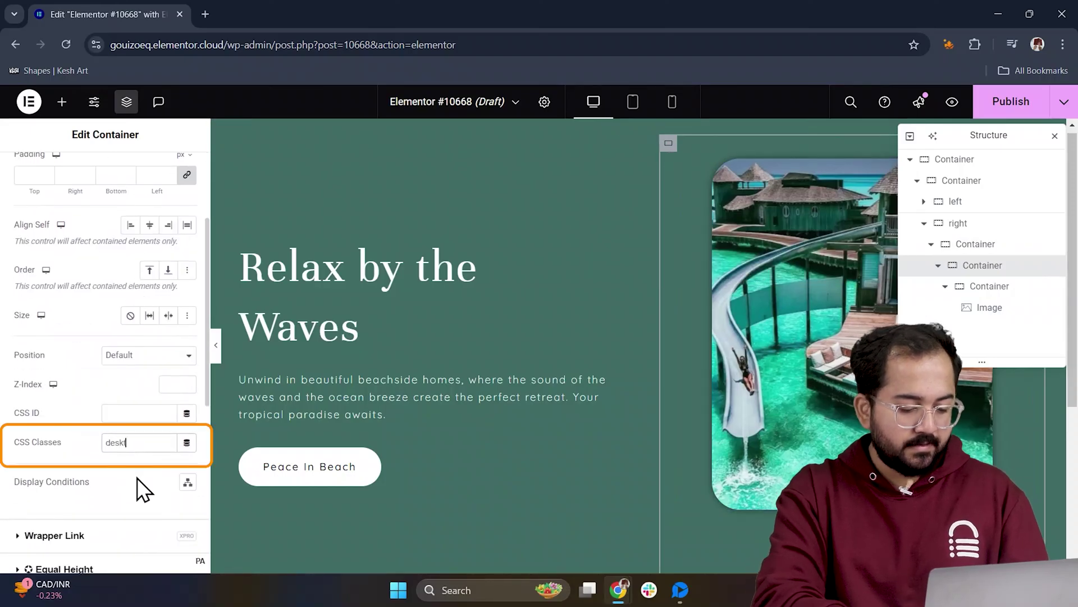
pyautogui.write('opPhoto')
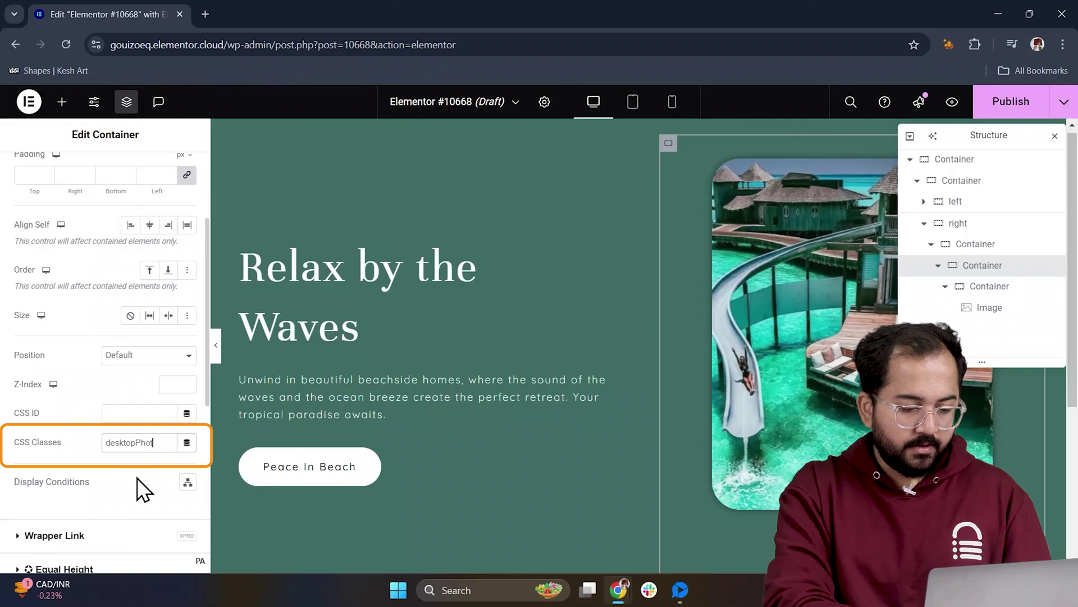
# Set the image's container to Absolute position, % vertical offset, and class 'desktopPhoto'
pyautogui.click(972, 287)
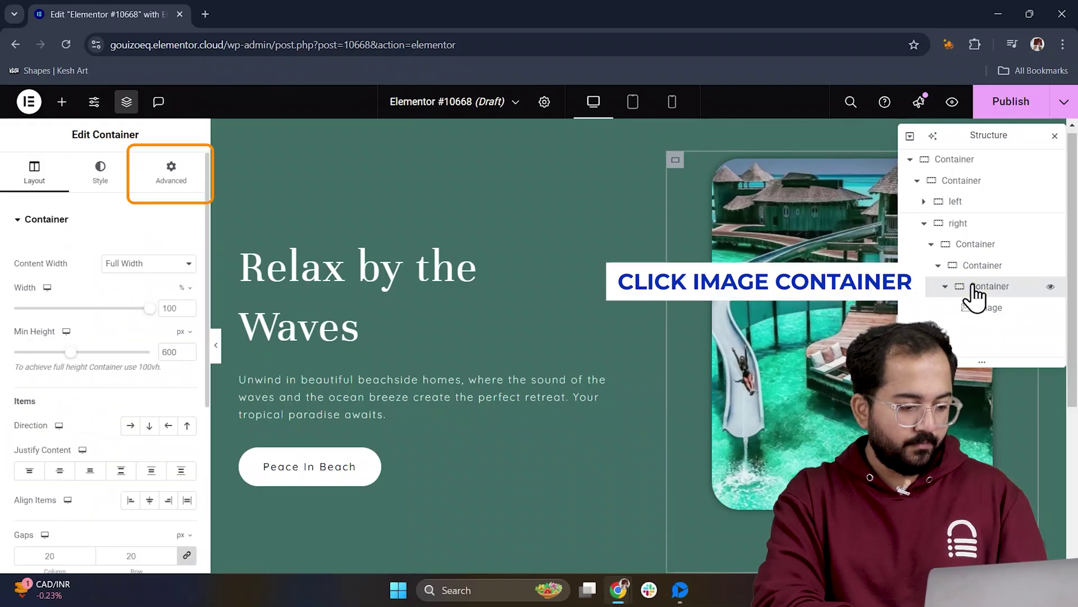
pyautogui.click(154, 180)
pyautogui.scroll(-3, 112, 305)
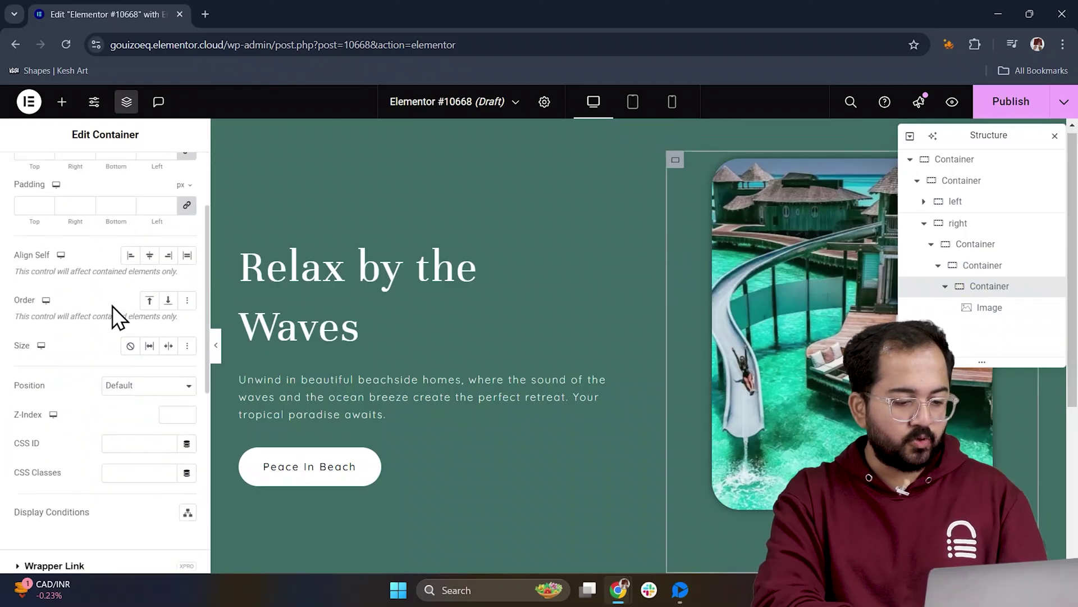
pyautogui.click(147, 291)
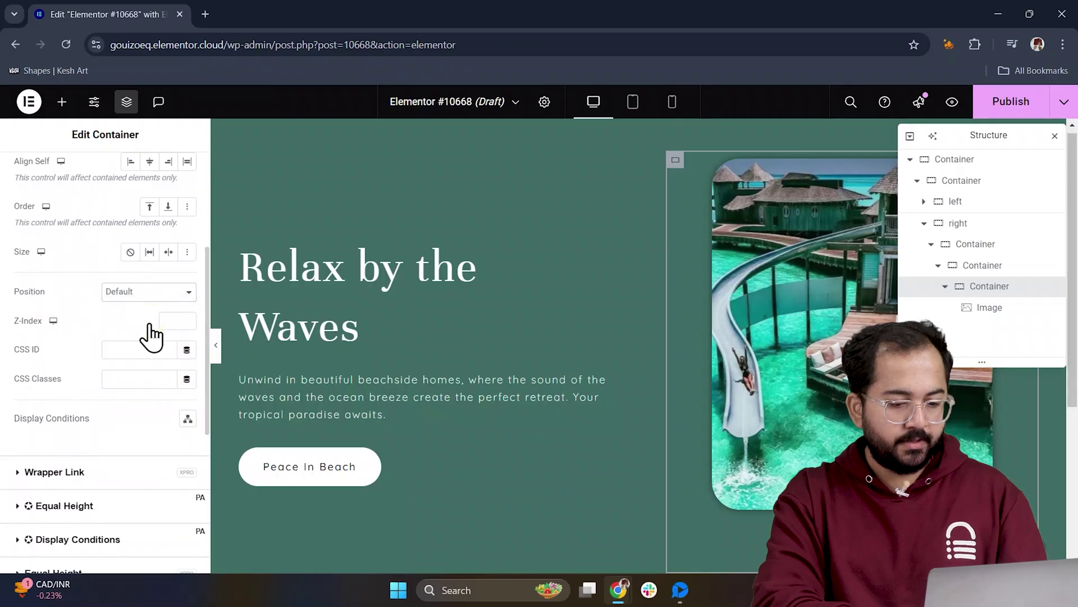
pyautogui.click(150, 326)
pyautogui.scroll(-3, 149, 337)
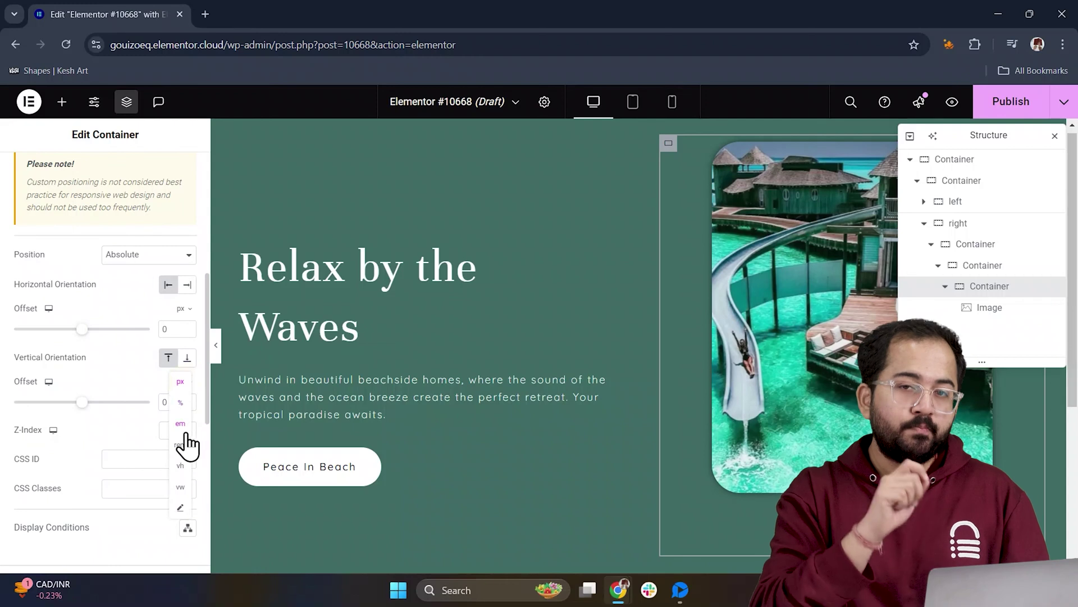
pyautogui.click(180, 402)
pyautogui.press('BackSpace')
pyautogui.scroll(-1, 178, 404)
pyautogui.click(136, 446)
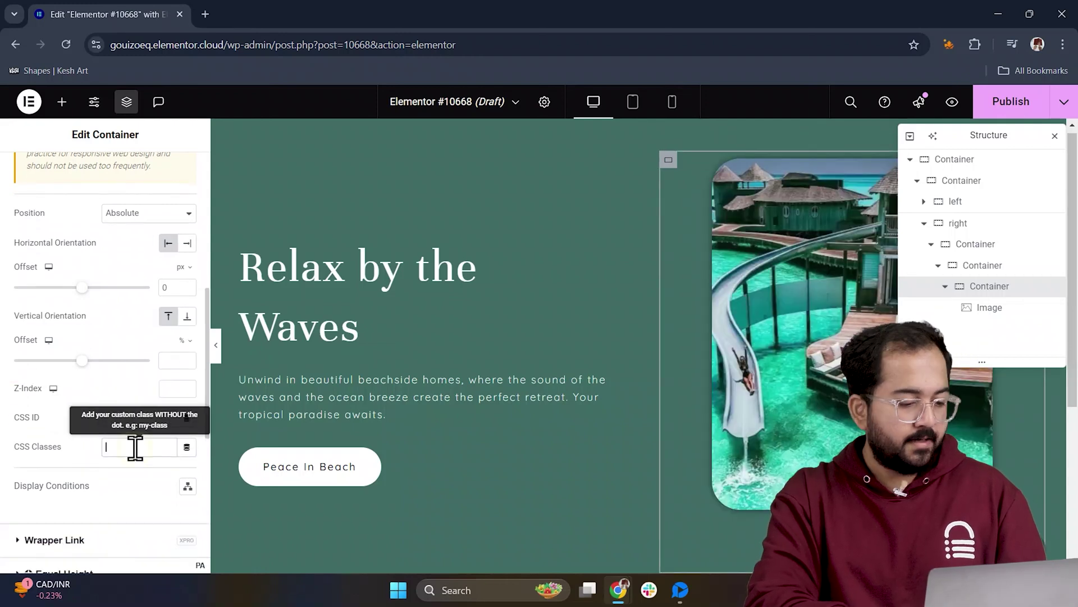
pyautogui.write('desktopPhoto')
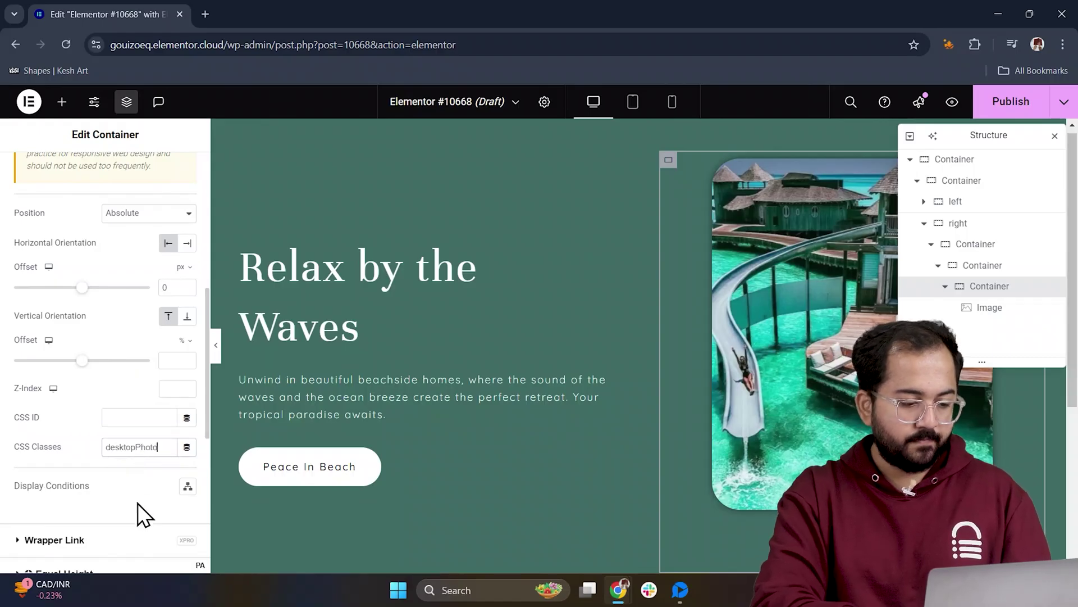
# Search the widgets for 'html' and place an HTML widget below the scroll section
pyautogui.press('Escape')
pyautogui.scroll(-5, 367, 262)
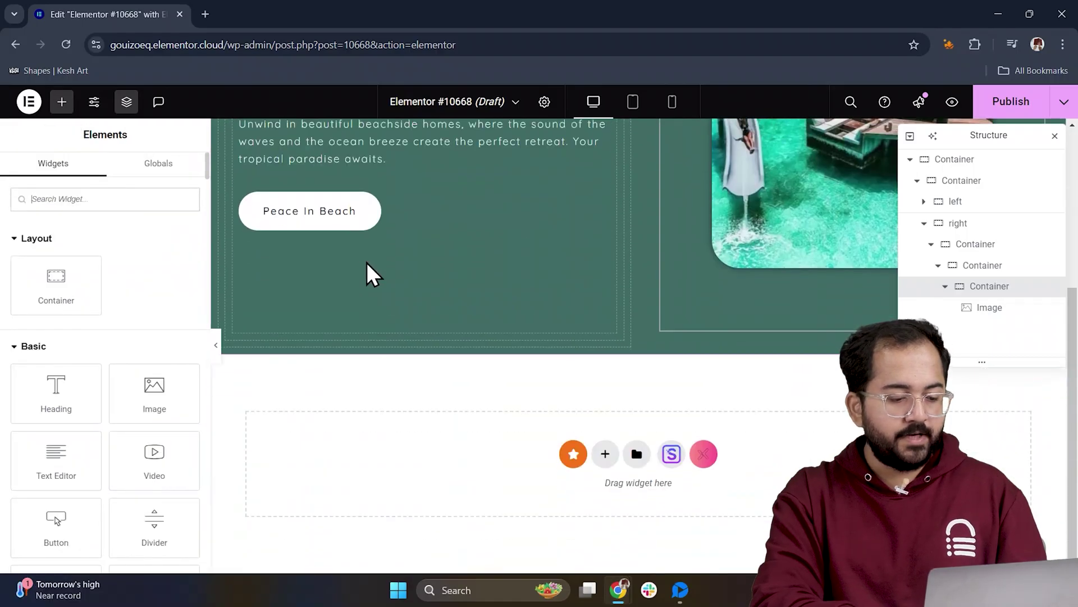
pyautogui.click(90, 205)
pyautogui.write('html')
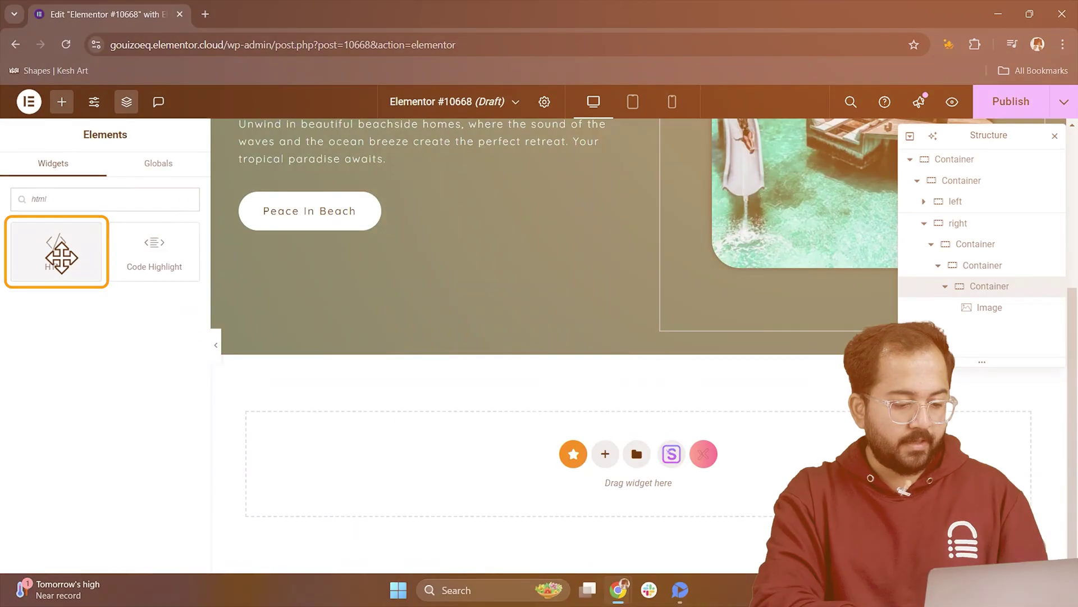
pyautogui.moveTo(56, 251); pyautogui.dragTo(617, 453)
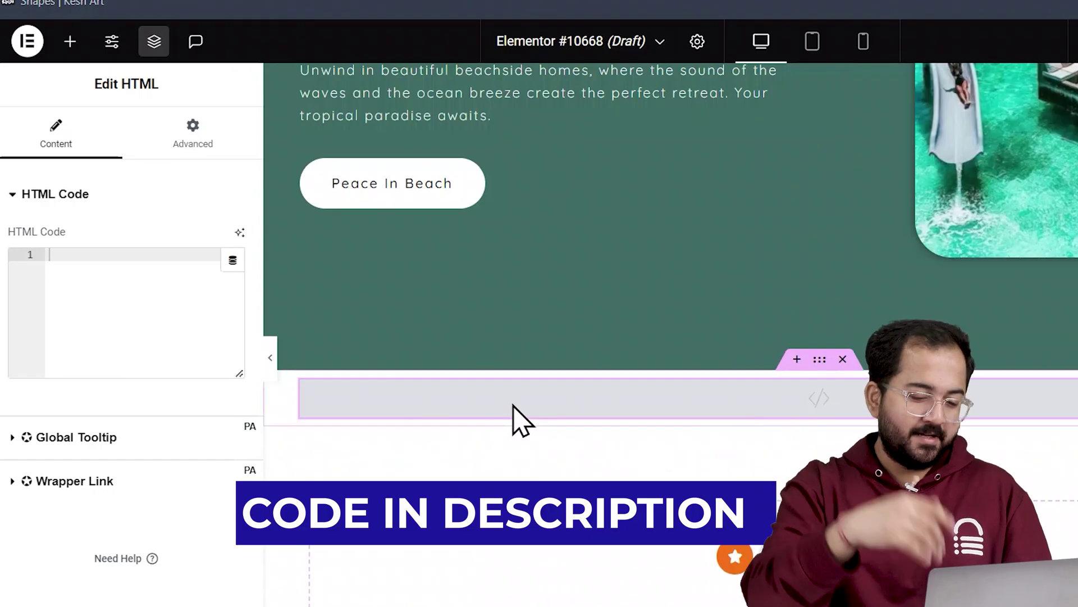
# Paste the GSAP ScrollTrigger script into the HTML widget's code editor
pyautogui.click(103, 275)
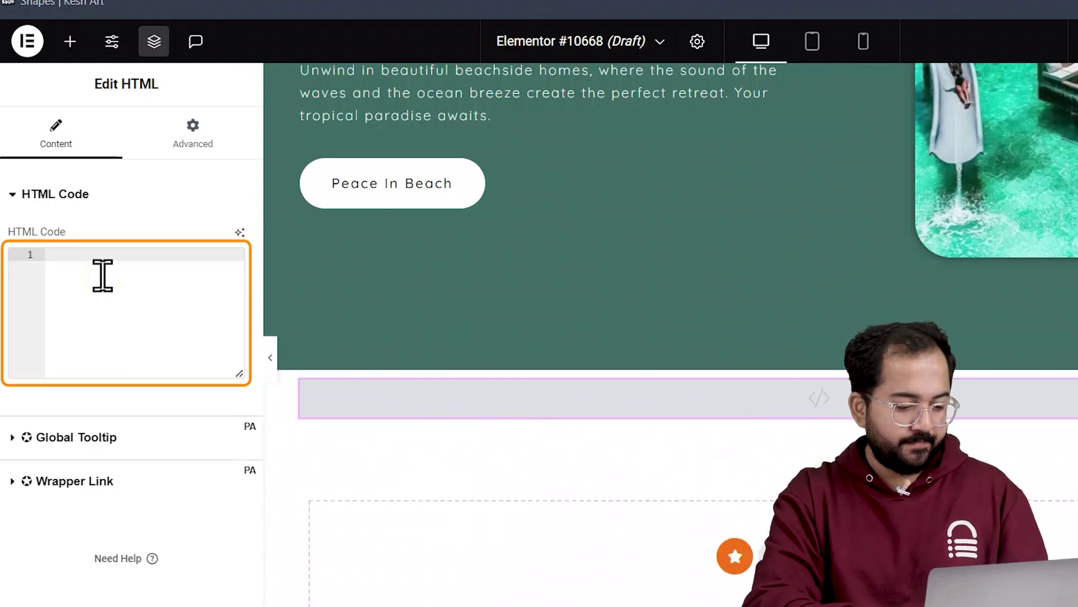
pyautogui.hotkey('ctrl', 'v')
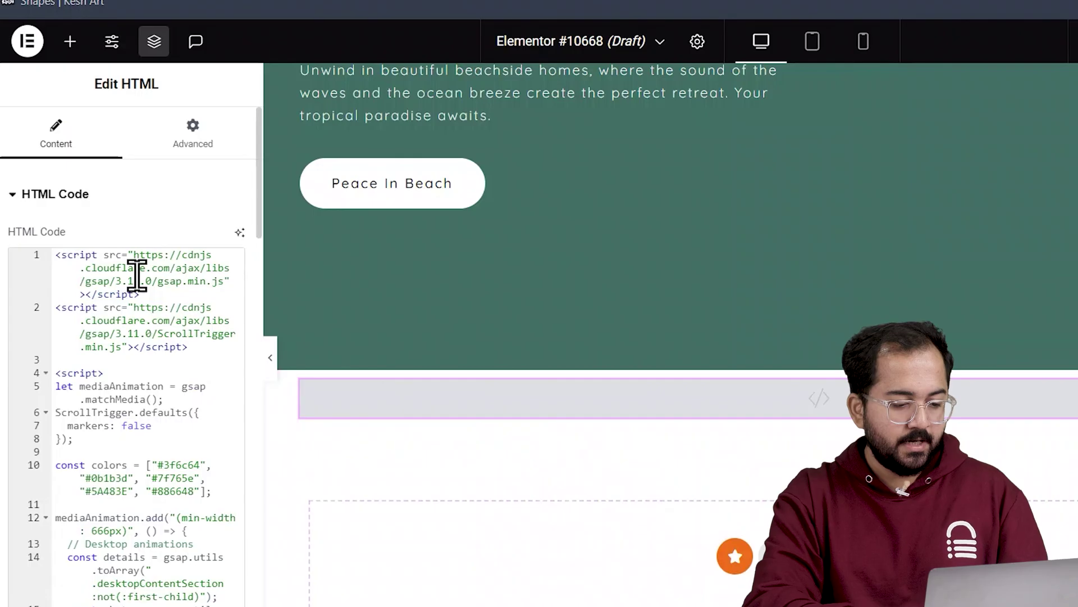
pyautogui.scroll(5, 577, 298)
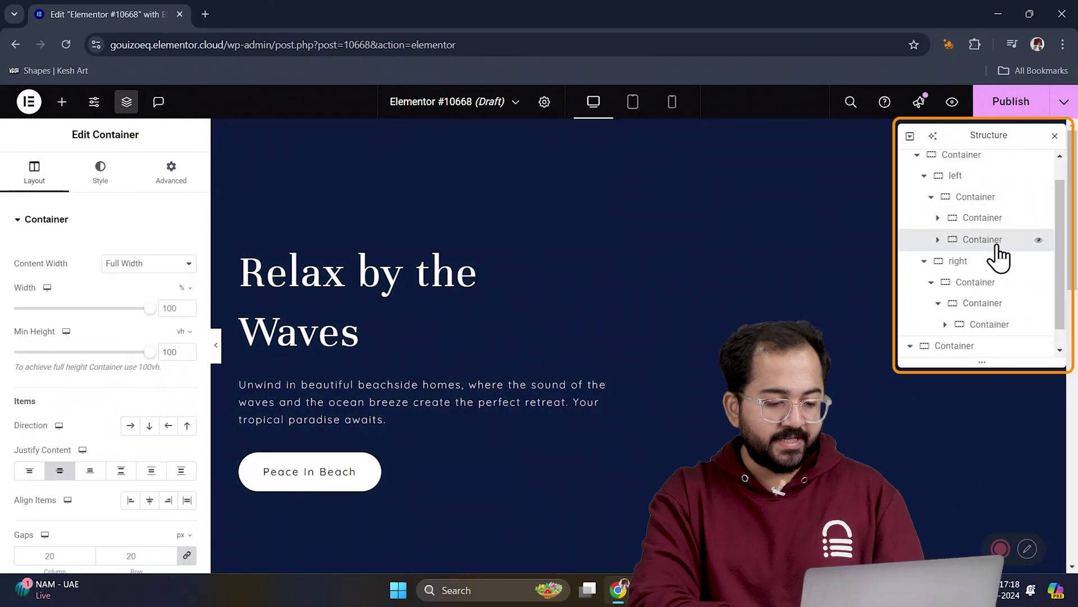
# Duplicate the left text container into a third text block, then publish the page
pyautogui.rightClick(998, 248)
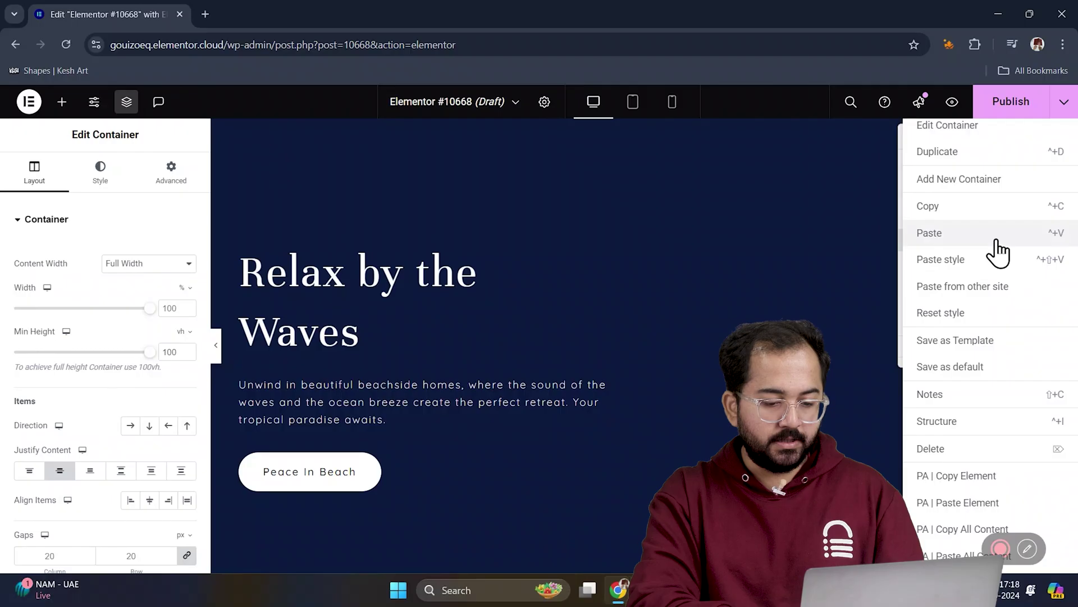
pyautogui.click(987, 164)
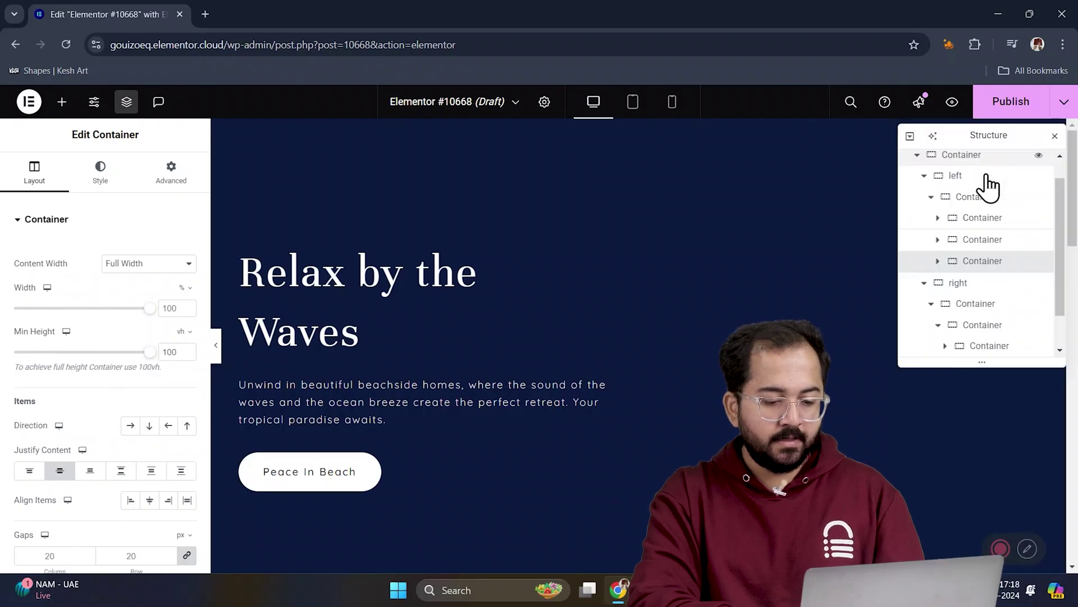
pyautogui.scroll(-2, 989, 281)
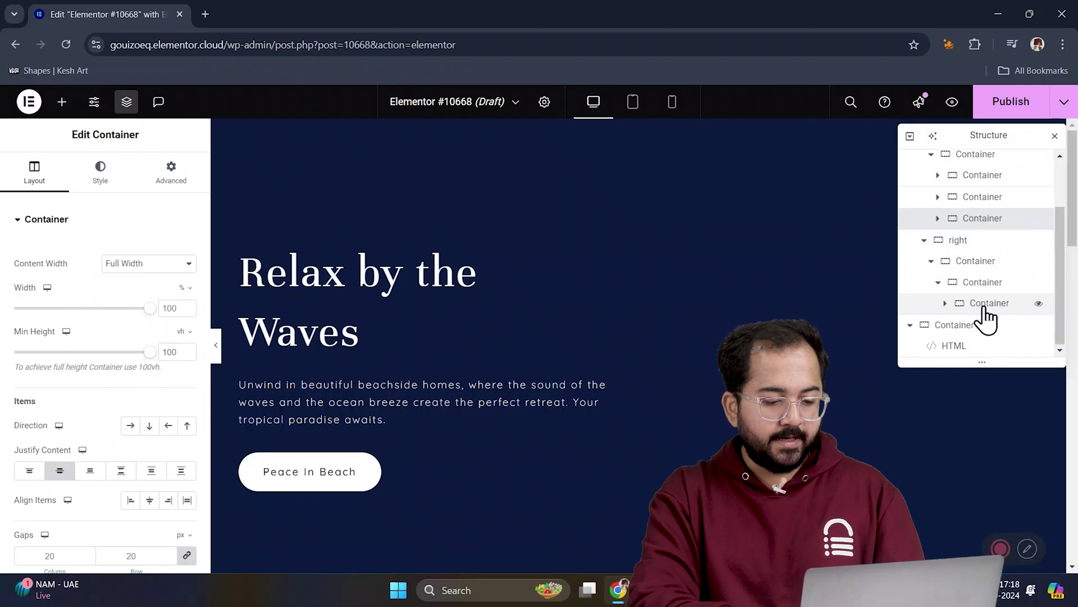
pyautogui.rightClick(986, 317)
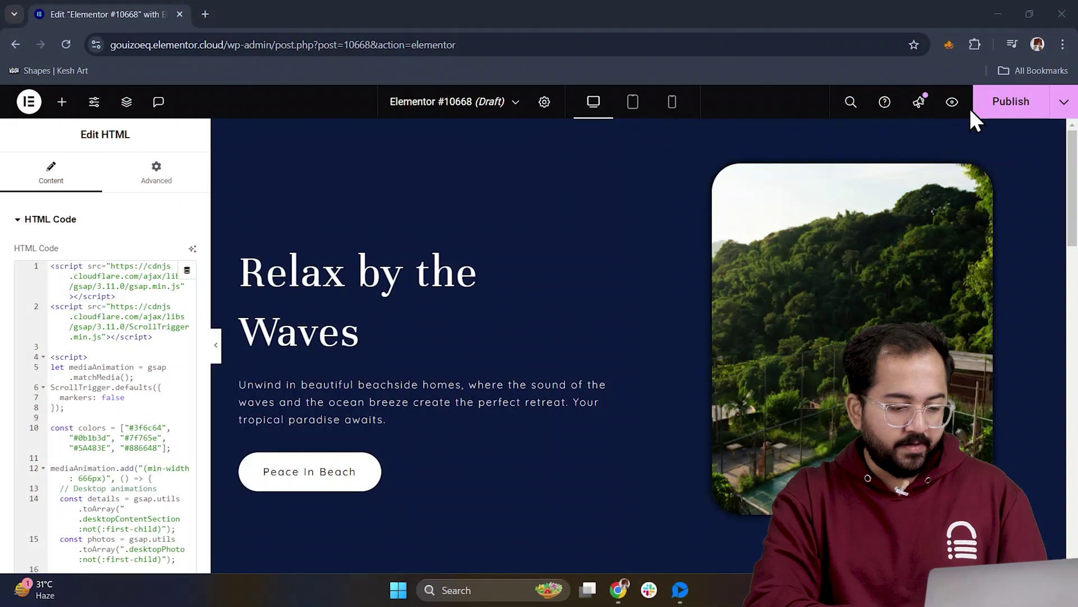
pyautogui.click(1008, 112)
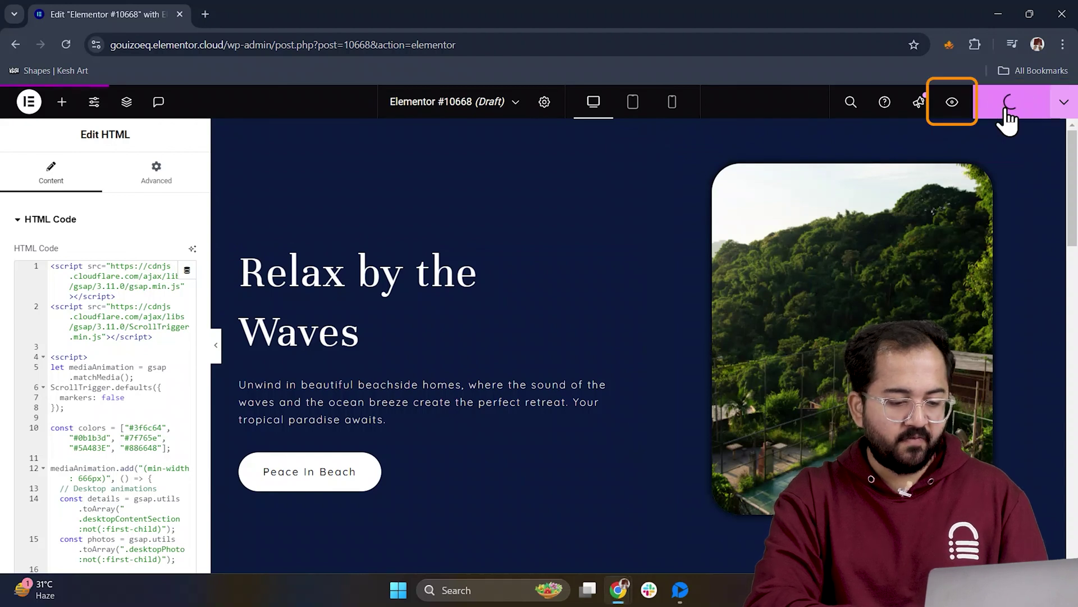
# Preview the page and scroll through each section to check the image and colour swaps
pyautogui.click(952, 104)
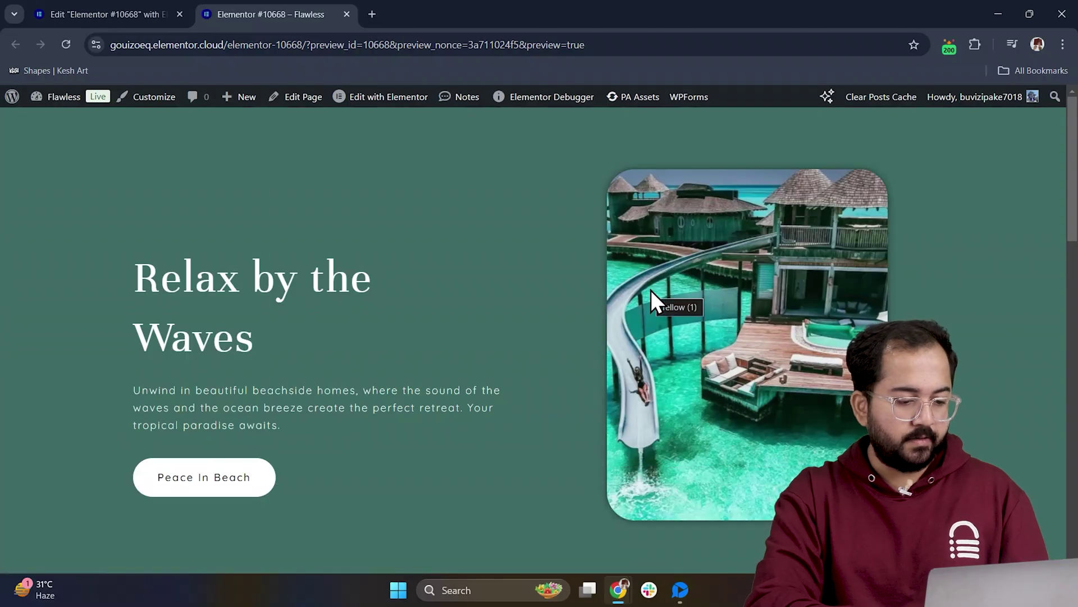
pyautogui.scroll(-5, 652, 290)
pyautogui.scroll(-5, 652, 298)
pyautogui.scroll(-5, 651, 291)
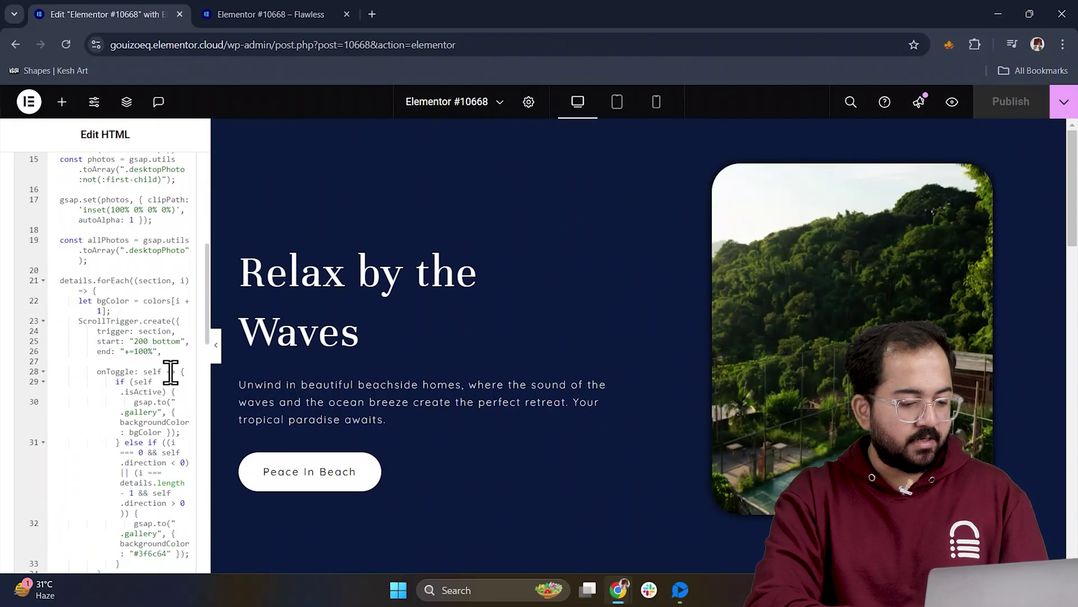
pyautogui.scroll(-3, 171, 371)
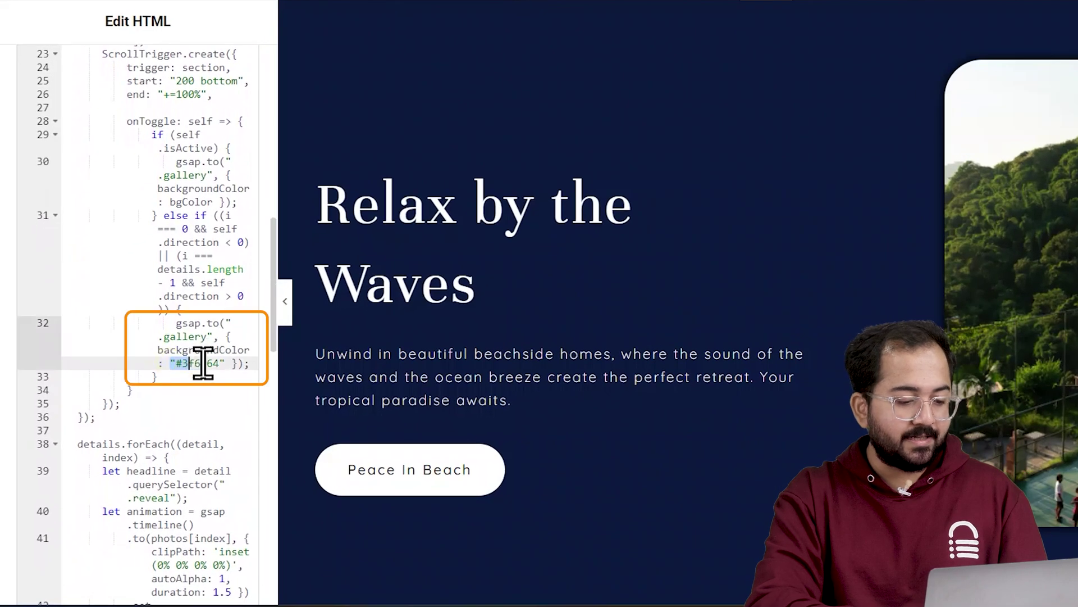